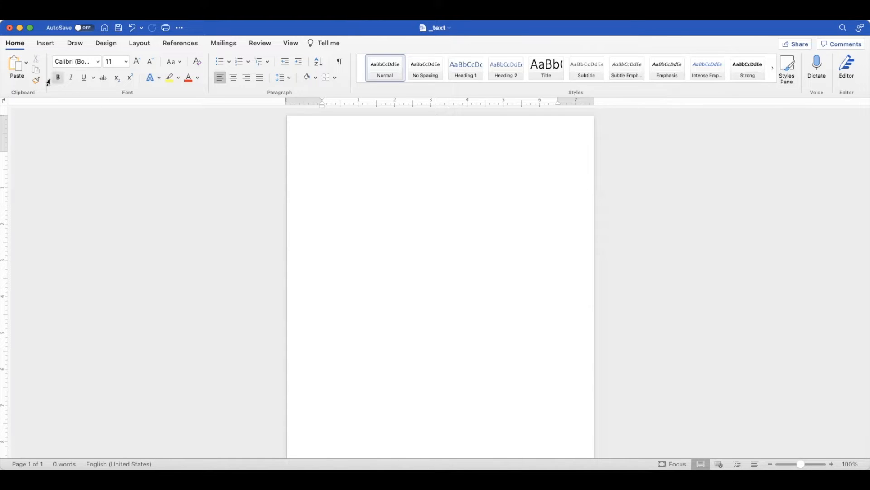
{"action": "left_click", "coordinate": [27, 63]}
{"action": "left_click", "coordinate": [50, 91]}
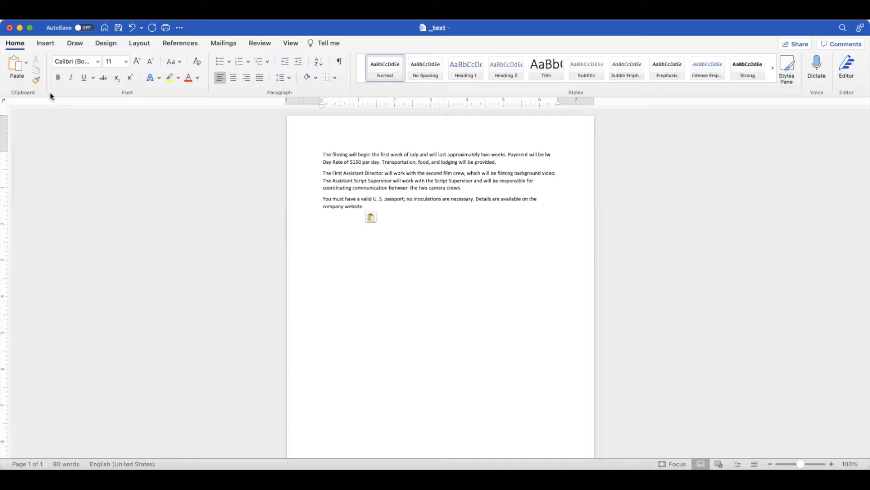
{"action": "key", "text": "super+z"}
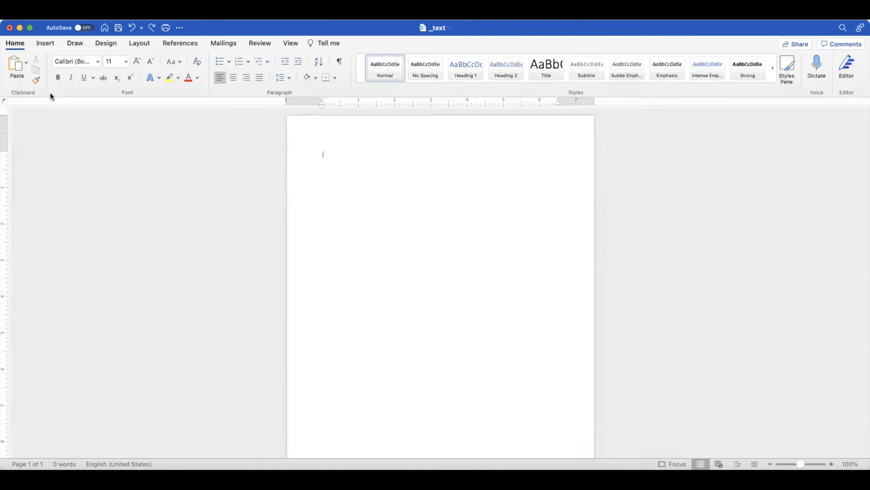
Paste the copied filming paragraphs into the document and add the title "Internships Available" above them, leaving an empty line between.
{"action": "type", "text": "The filming will begin the first week of July and will last approximately two weeks. Payment will be by Day Rate of $150 per day. Transportation, food, and lodging will be provided. The First Assistant Director will work with the second film crew, which will be filming background video. The Assistant Script Supervisor will work with the Script Supervisor and will be responsible for coordinating communication between the two camera crews. You must have a valid U. S. passport; no inoculations are necessary. Details are available on the company website."}
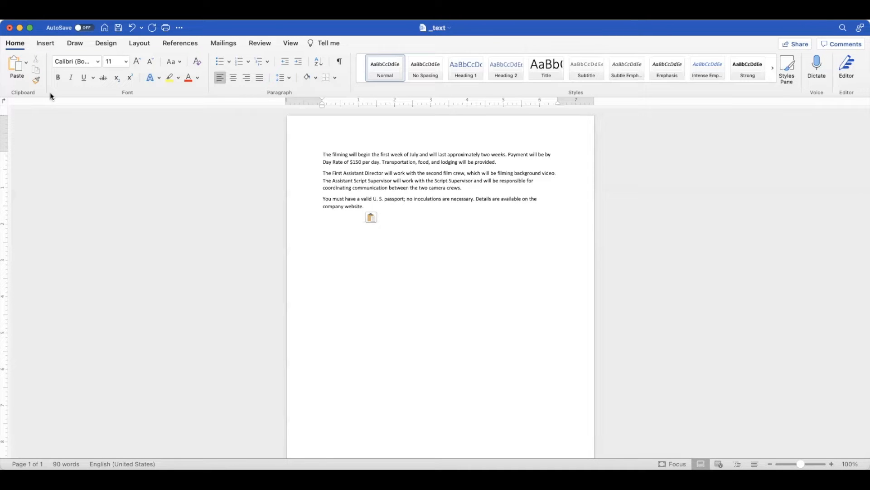
{"action": "key", "text": "Return"}
{"action": "key", "text": "Return"}
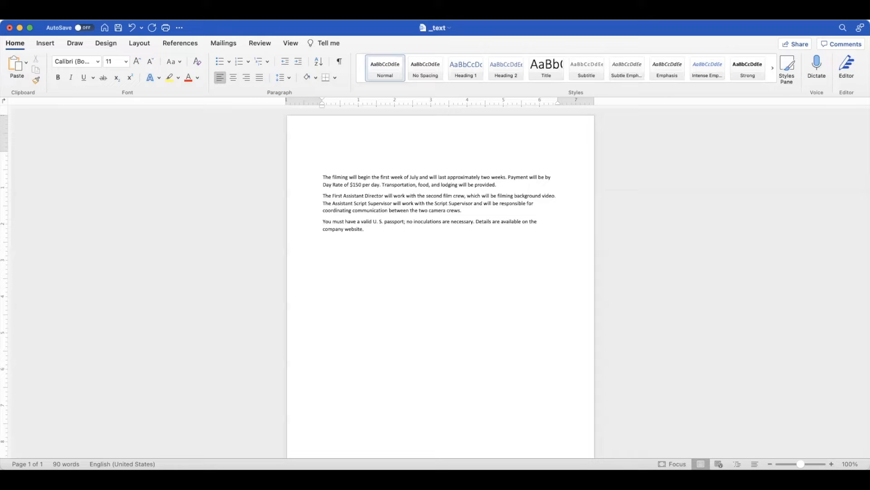
{"action": "type", "text": "Internships A"}
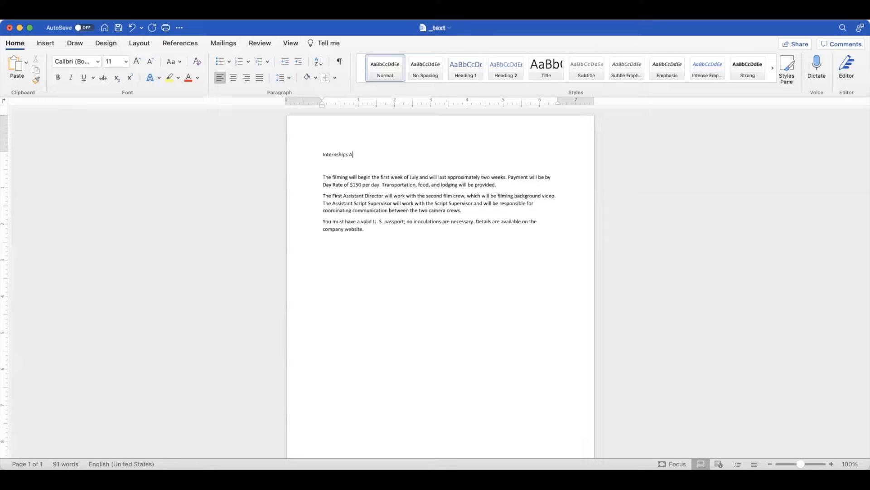
{"action": "type", "text": "vailable"}
Center the "Internships Available" title and apply a bold orange text effect to it.
{"action": "left_click_drag", "start_coordinate": [371, 154], "coordinate": [330, 156]}
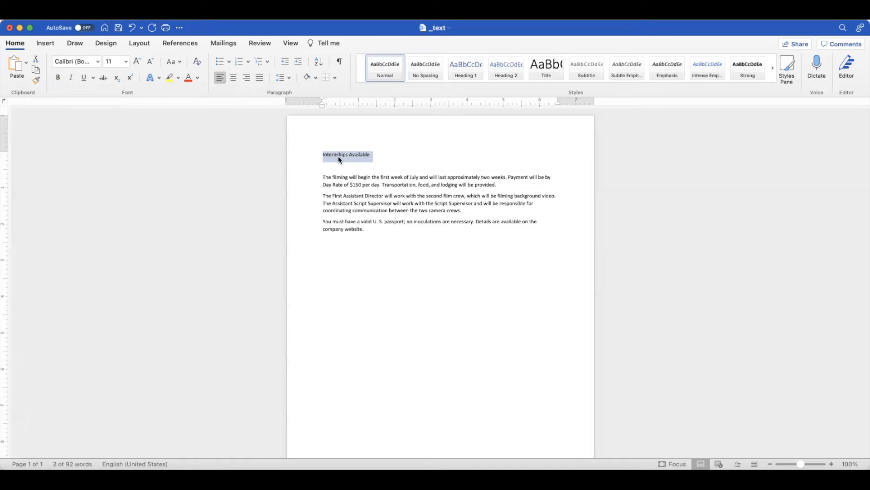
{"action": "left_click", "coordinate": [338, 156]}
{"action": "triple_click", "coordinate": [338, 155]}
{"action": "left_click", "coordinate": [233, 78]}
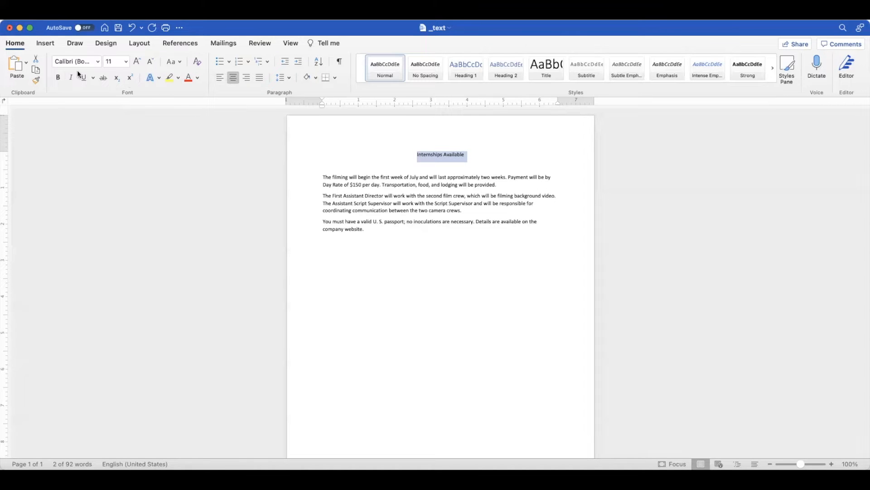
{"action": "left_click", "coordinate": [159, 79]}
{"action": "left_click", "coordinate": [216, 99]}
Set the title's font size to 44 and add a shadow text effect to it.
{"action": "left_click", "coordinate": [125, 62]}
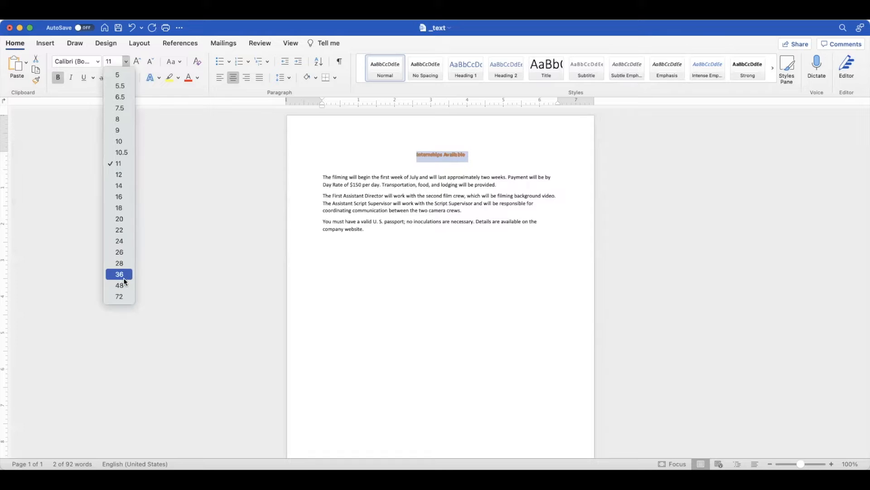
{"action": "left_click", "coordinate": [110, 62]}
{"action": "type", "text": "44"}
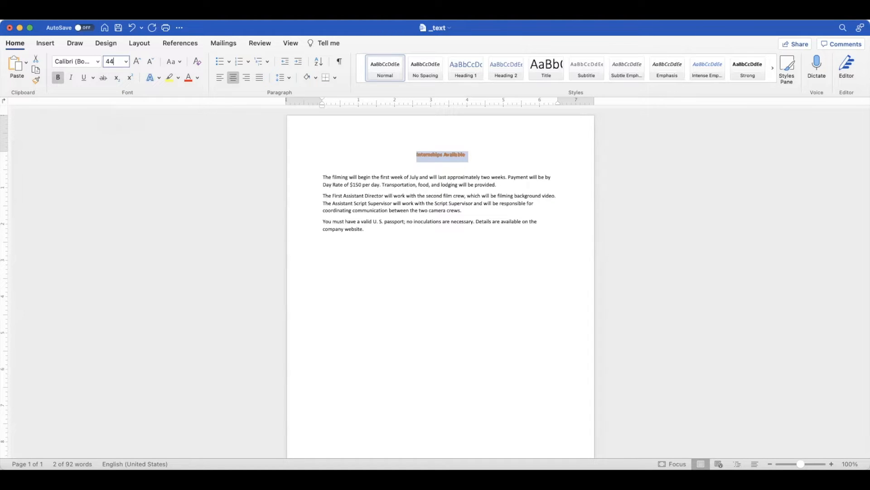
{"action": "key", "text": "Return"}
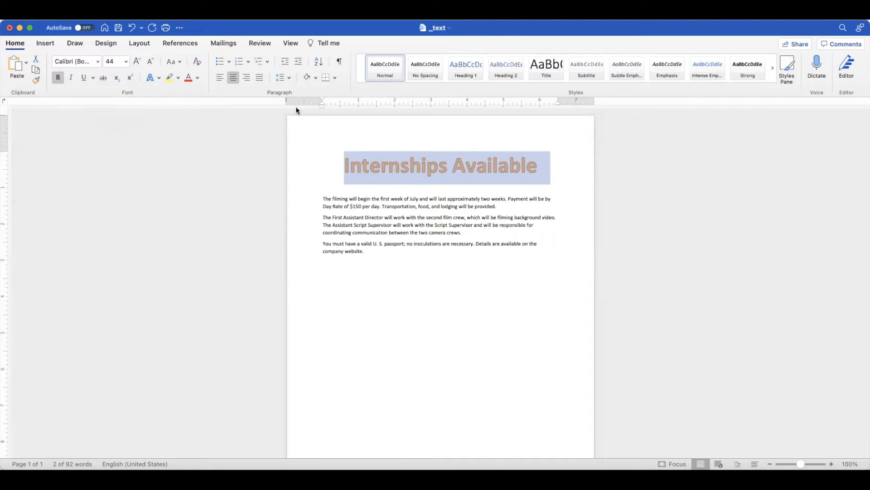
{"action": "left_click", "coordinate": [159, 79]}
{"action": "left_click", "coordinate": [371, 300]}
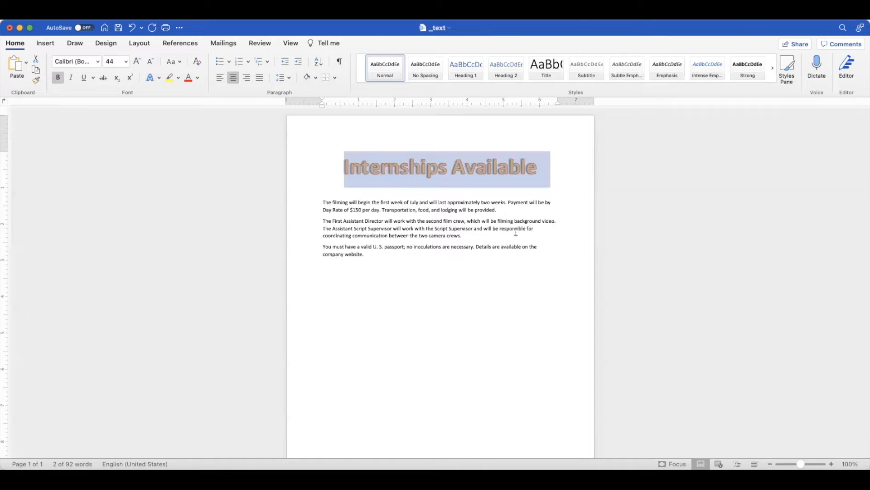
Add an empty line below the title and draw a text box there, about 1" high and 3.24" wide.
{"action": "left_click", "coordinate": [554, 176]}
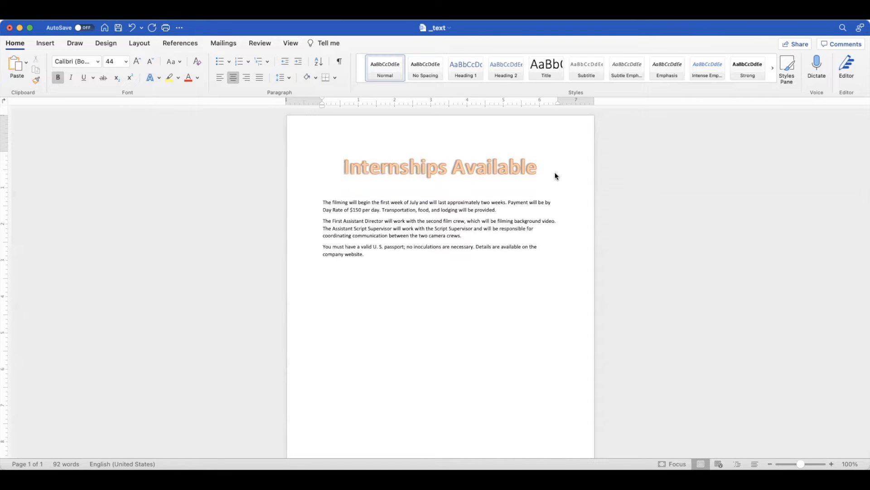
{"action": "key", "text": "Return"}
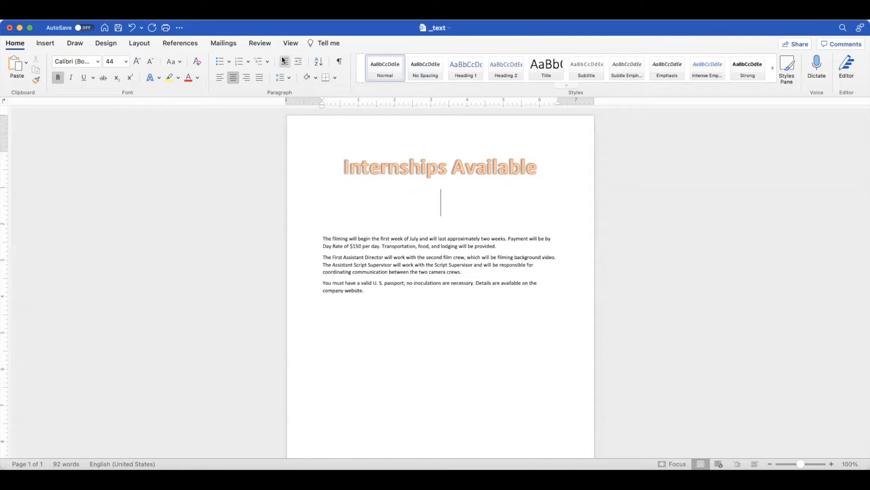
{"action": "left_click", "coordinate": [53, 45]}
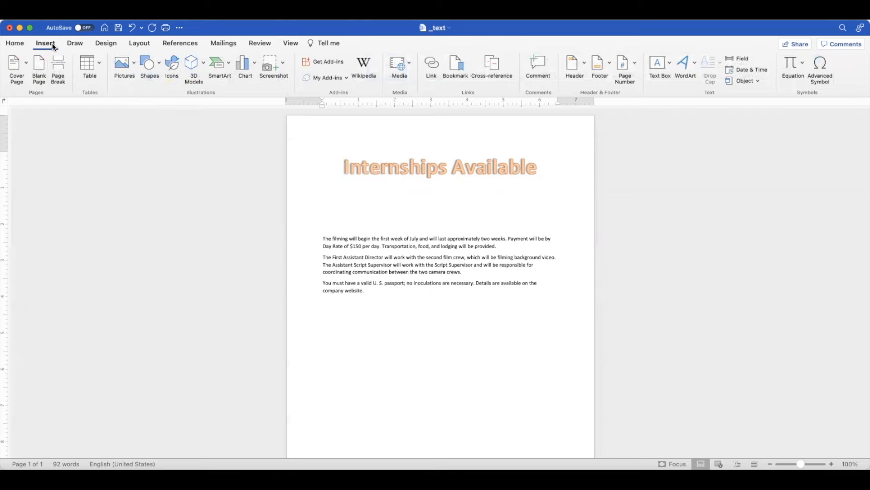
{"action": "left_click", "coordinate": [670, 66]}
{"action": "left_click", "coordinate": [679, 77]}
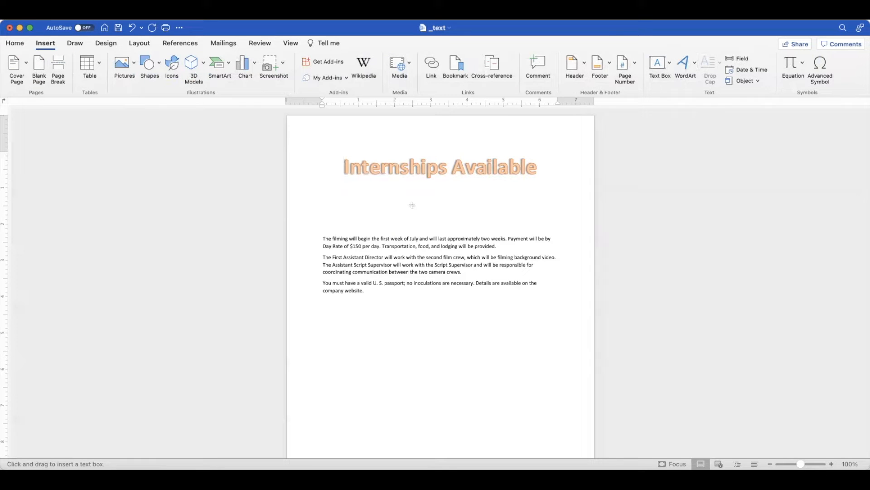
{"action": "left_click_drag", "start_coordinate": [393, 194], "coordinate": [511, 229]}
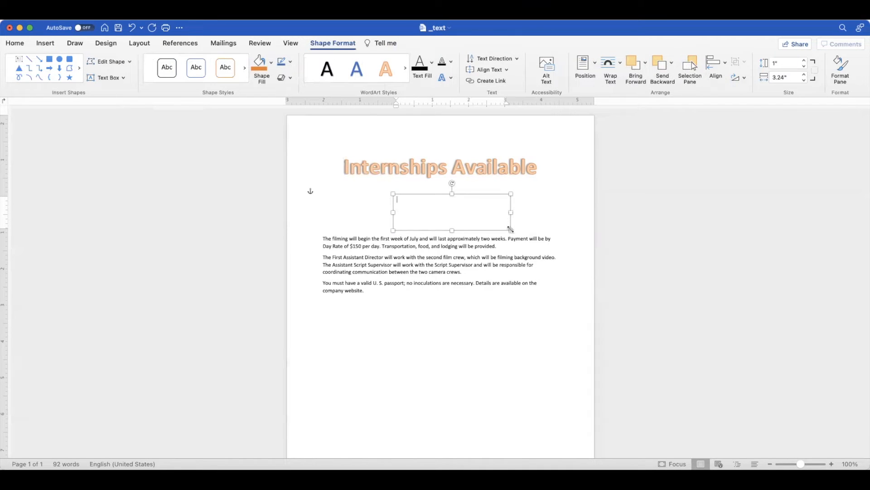
Set the text box's height to 1.5" and its width to 4.5".
{"action": "left_click", "coordinate": [781, 64]}
{"action": "type", "text": "1.5"}
{"action": "key", "text": "Tab"}
{"action": "type", "text": "4.5"}
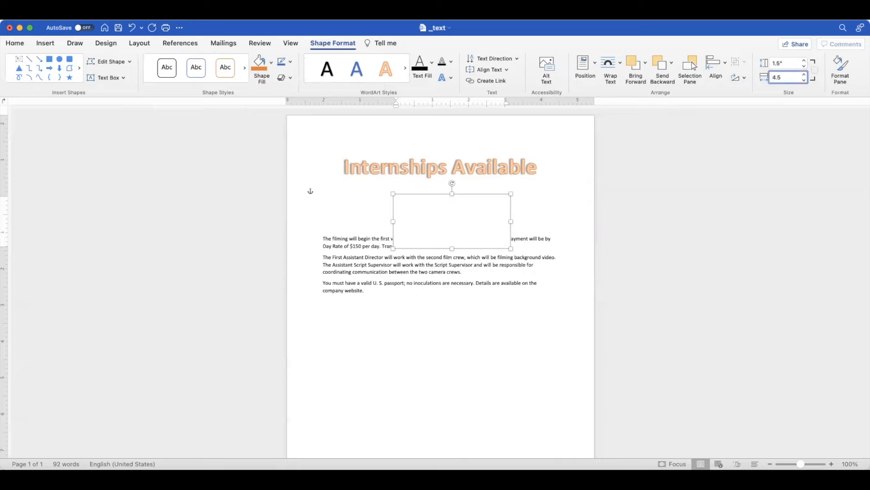
{"action": "key", "text": "Return"}
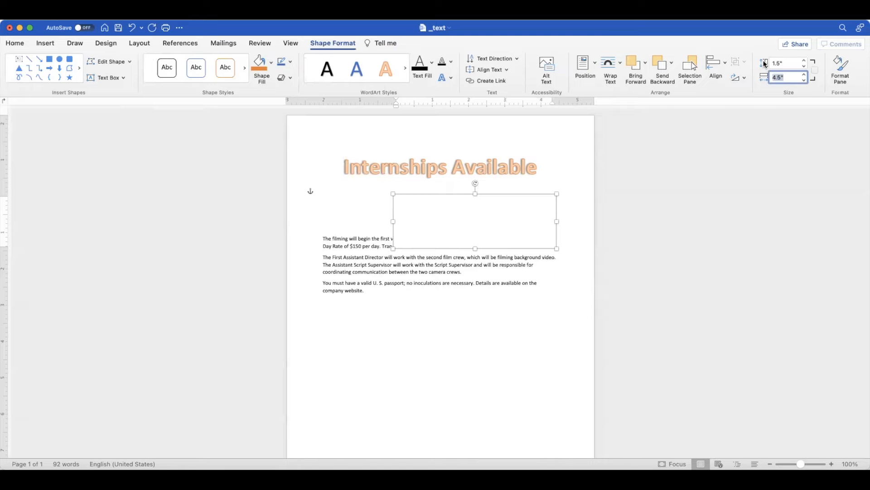
Apply square text wrapping to the text box centered beneath the title and add an empty line so the paragraphs start below it.
{"action": "left_click", "coordinate": [620, 65]}
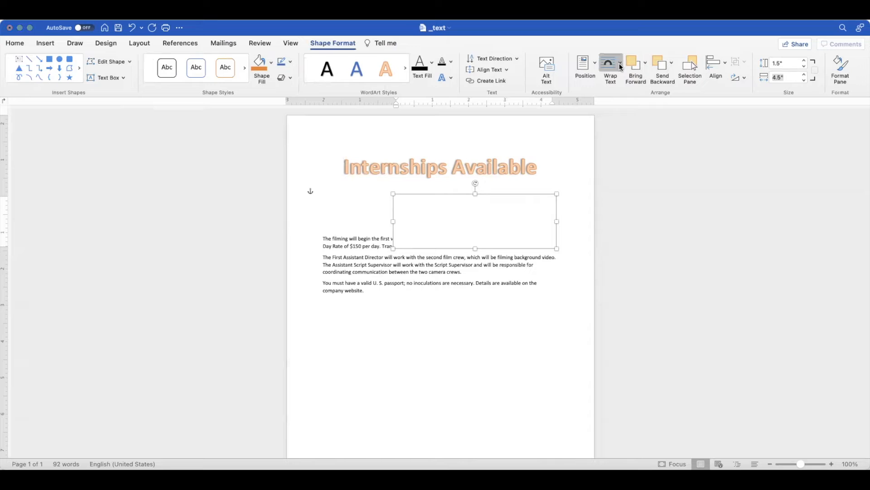
{"action": "left_click", "coordinate": [625, 96]}
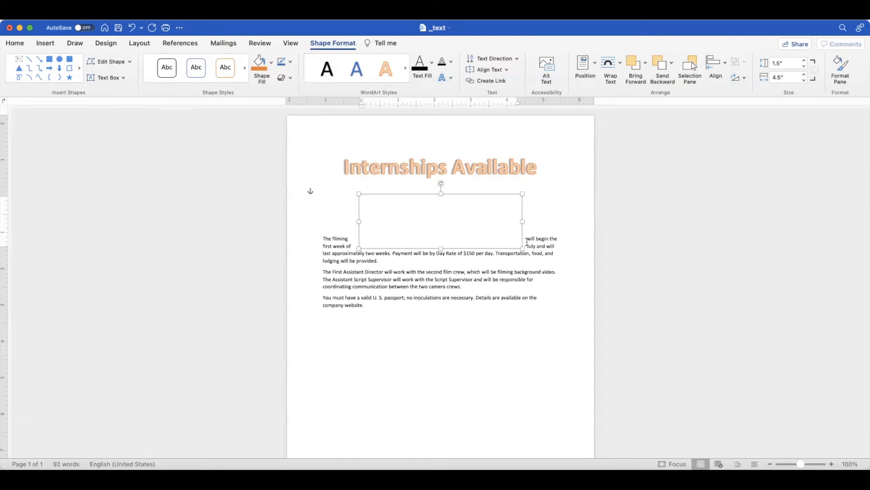
{"action": "left_click", "coordinate": [328, 228]}
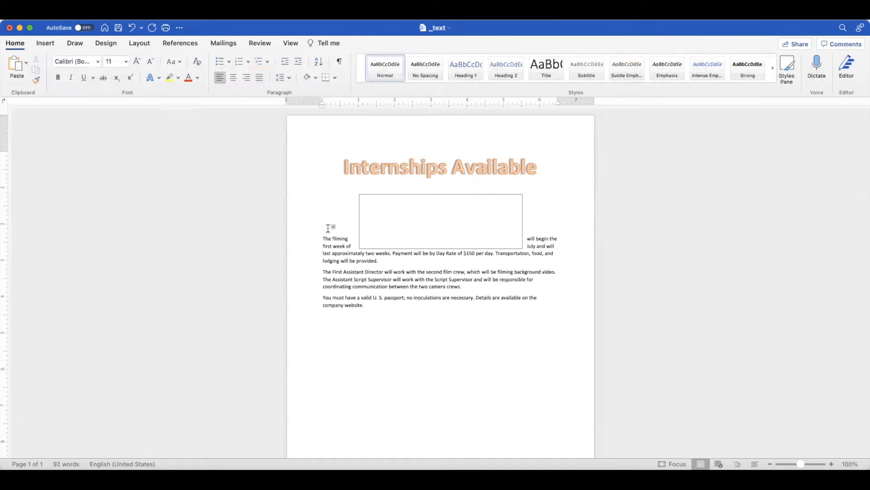
{"action": "key", "text": "Return"}
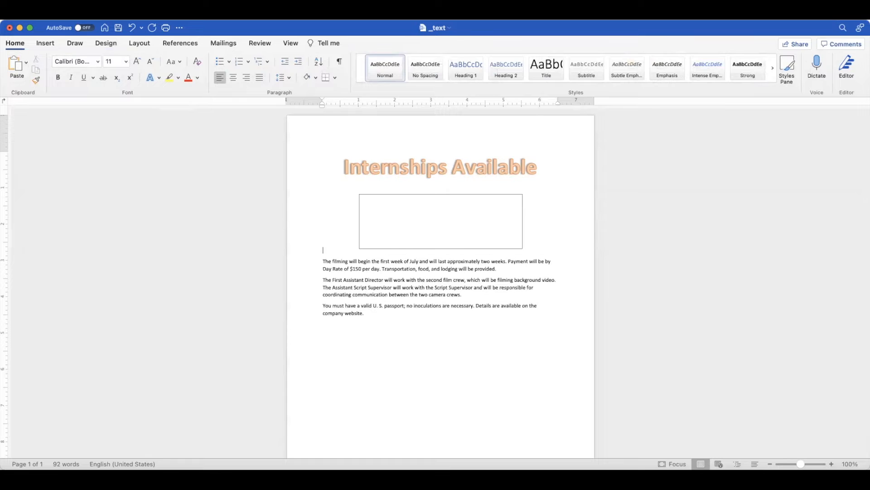
Enter "Interviews will be held:" as the first line in the text box.
{"action": "left_click", "coordinate": [472, 202]}
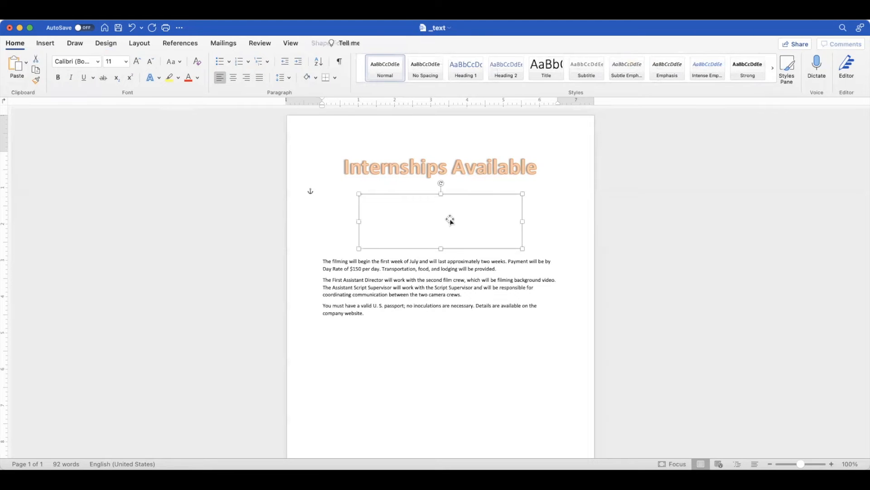
{"action": "left_click", "coordinate": [432, 221]}
{"action": "type", "text": "Interview"}
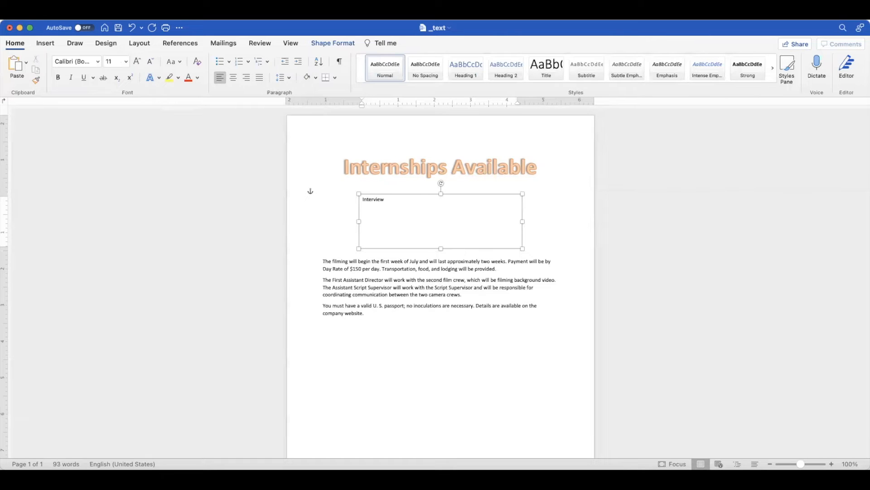
{"action": "type", "text": "s will be hel"}
{"action": "type", "text": "d: "}
{"action": "type", "text": "Friday and "}
{"action": "type", "text": "Saturday"}
{"action": "type", "text": ", January "}
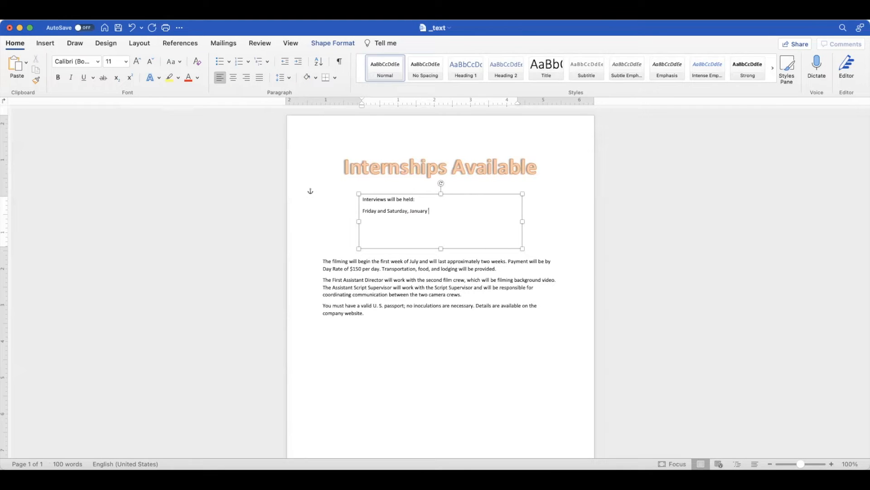
{"action": "type", "text": "15"}
Add the line "Friday and Saturday, January 14 and 15" to the text box.
{"action": "key", "text": "BackSpace"}
{"action": "type", "text": "4 and 15 "}
{"action": "type", "text": "In t"}
{"action": "type", "text": "he Career "}
{"action": "type", "text": "Services Center"}
{"action": "type", "text": " Room"}
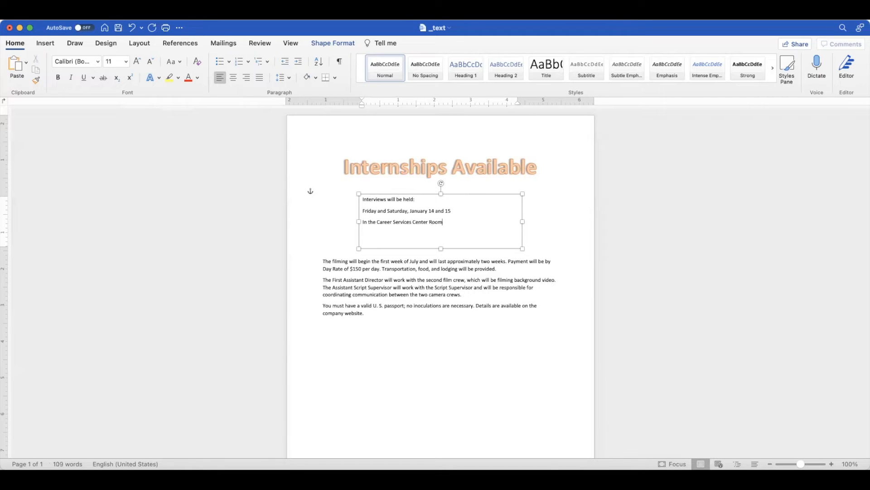
Center and bold all the text in the text box and set it in 14-point Times New Roman.
{"action": "left_click_drag", "start_coordinate": [446, 246], "coordinate": [363, 199]}
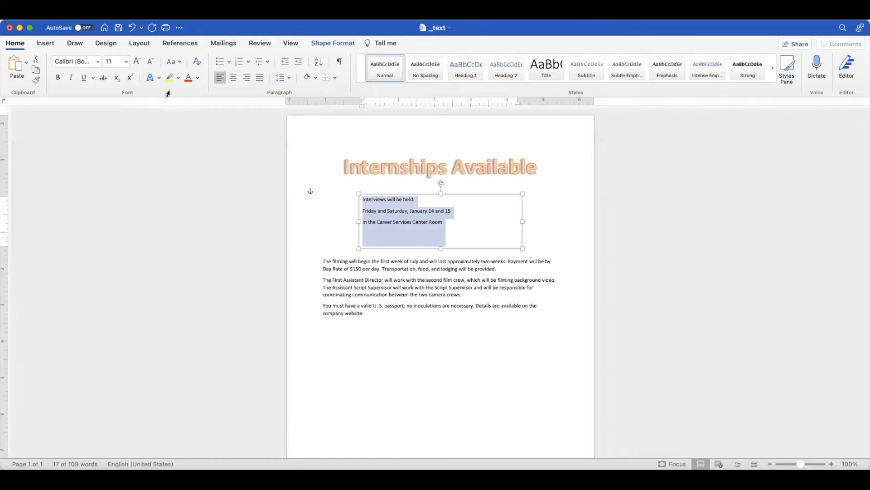
{"action": "left_click", "coordinate": [233, 78]}
{"action": "left_click", "coordinate": [56, 78]}
{"action": "left_click", "coordinate": [97, 62]}
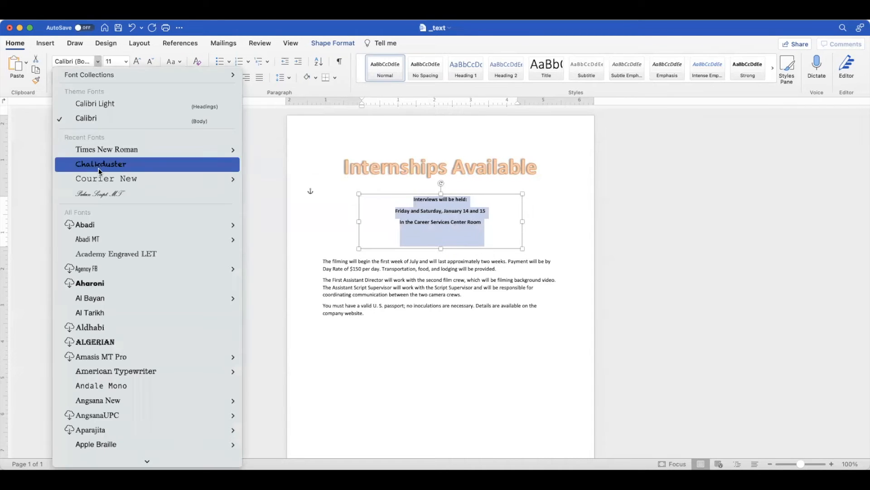
{"action": "left_click", "coordinate": [99, 153]}
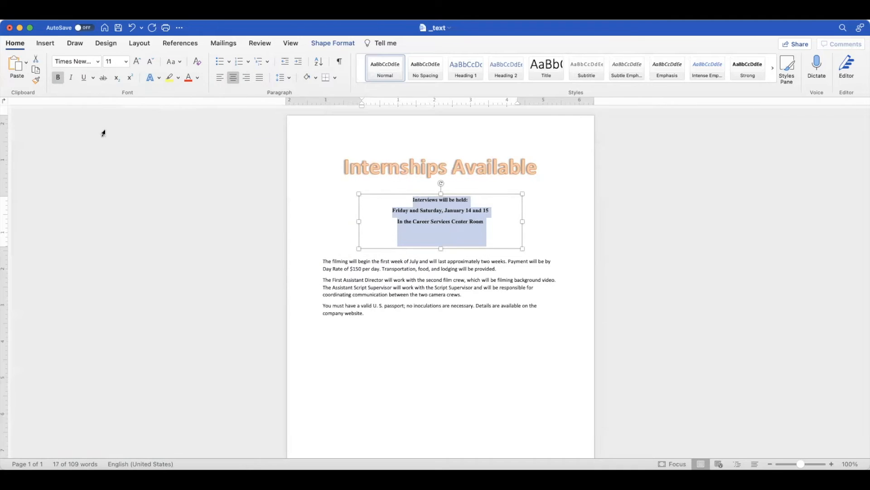
{"action": "left_click", "coordinate": [126, 65]}
{"action": "left_click", "coordinate": [117, 185]}
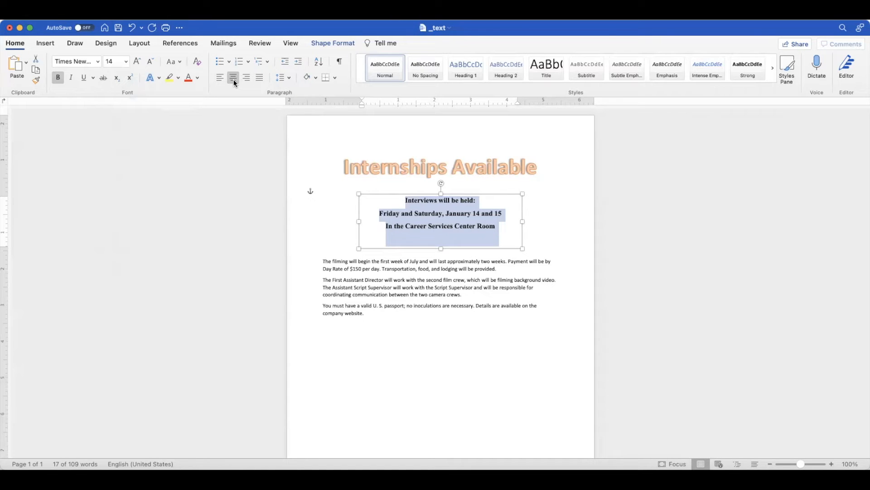
Examine the alignment, indentation and spacing settings of the text box's paragraphs.
{"action": "right_click", "coordinate": [410, 211]}
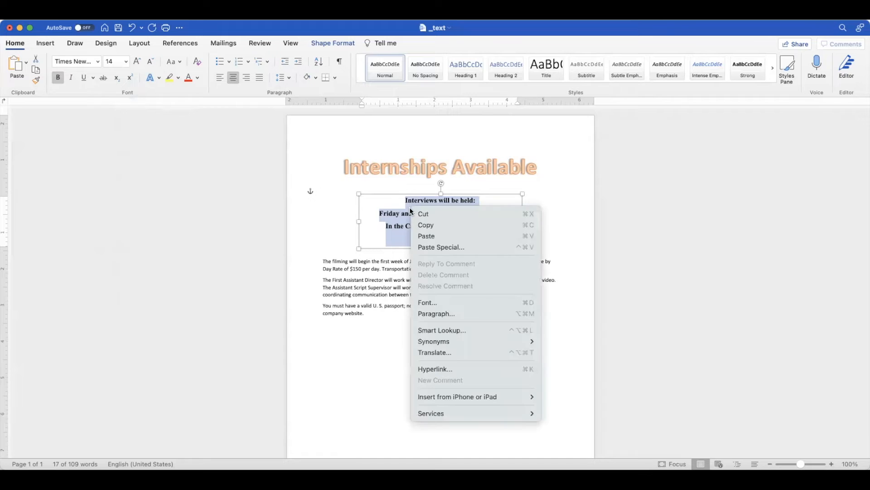
{"action": "left_click", "coordinate": [439, 314]}
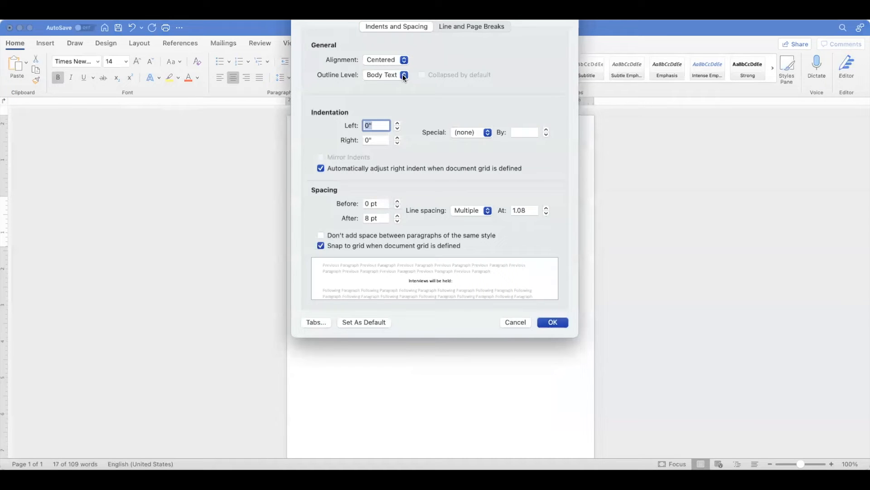
{"action": "left_click", "coordinate": [542, 324]}
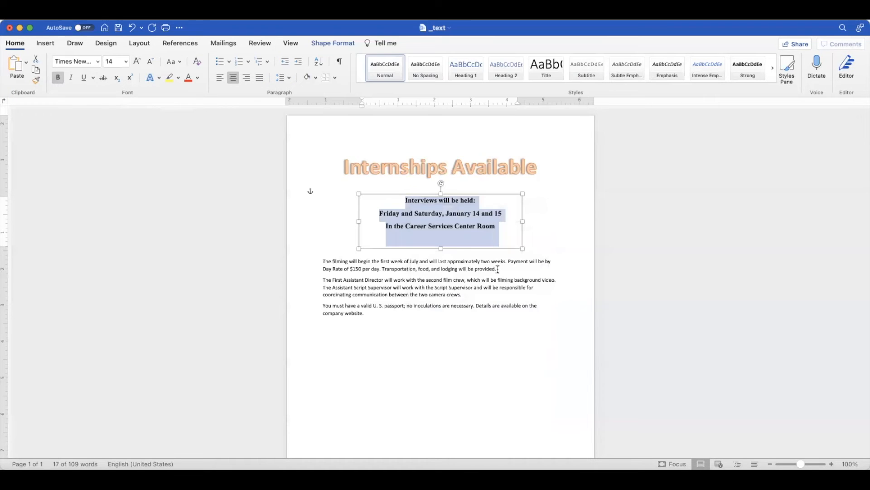
{"action": "left_click", "coordinate": [501, 226]}
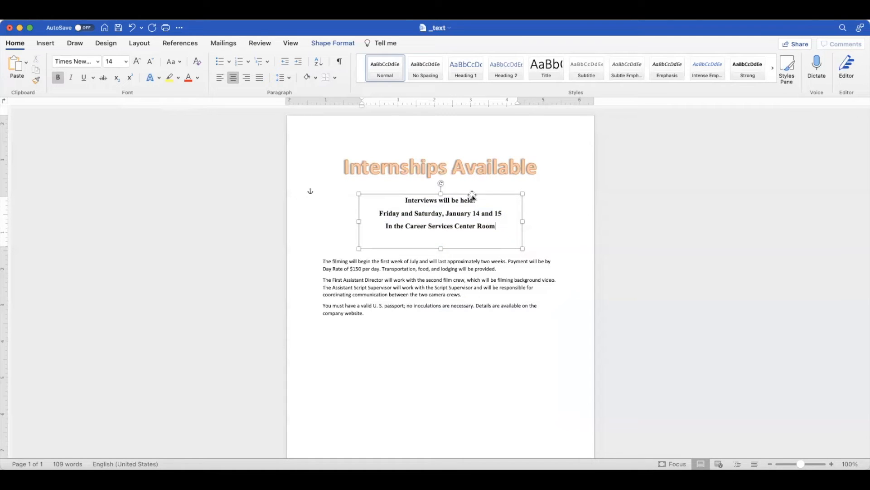
Shorten the text box to fit closely below its three lines and set its solid outline to a darker orange theme color.
{"action": "left_click", "coordinate": [442, 249]}
{"action": "left_click_drag", "start_coordinate": [441, 249], "coordinate": [443, 238]}
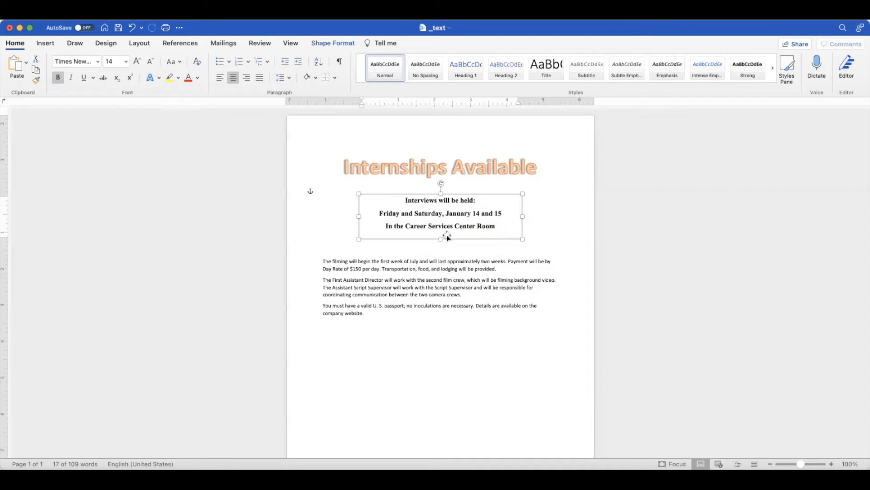
{"action": "right_click", "coordinate": [448, 240]}
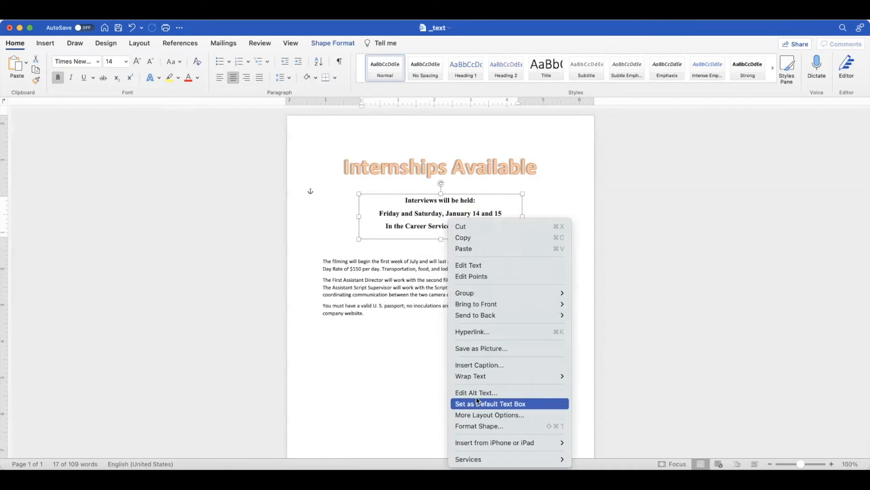
{"action": "left_click", "coordinate": [481, 425]}
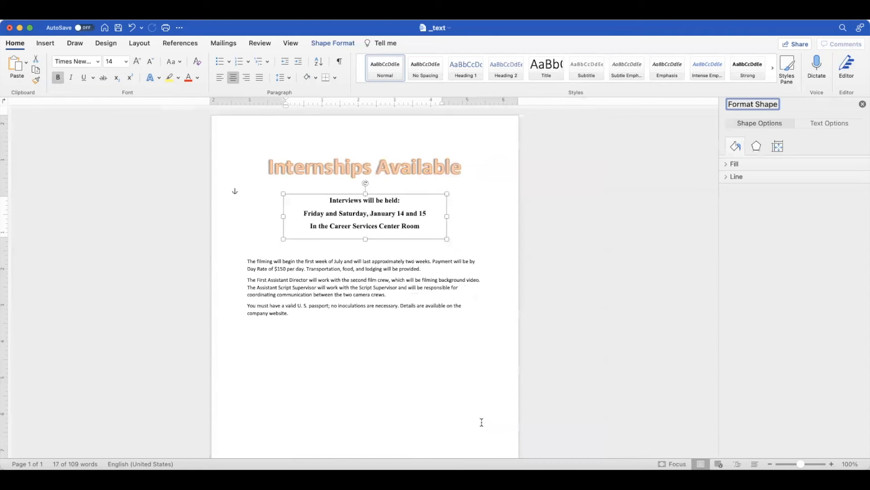
{"action": "left_click", "coordinate": [730, 176]}
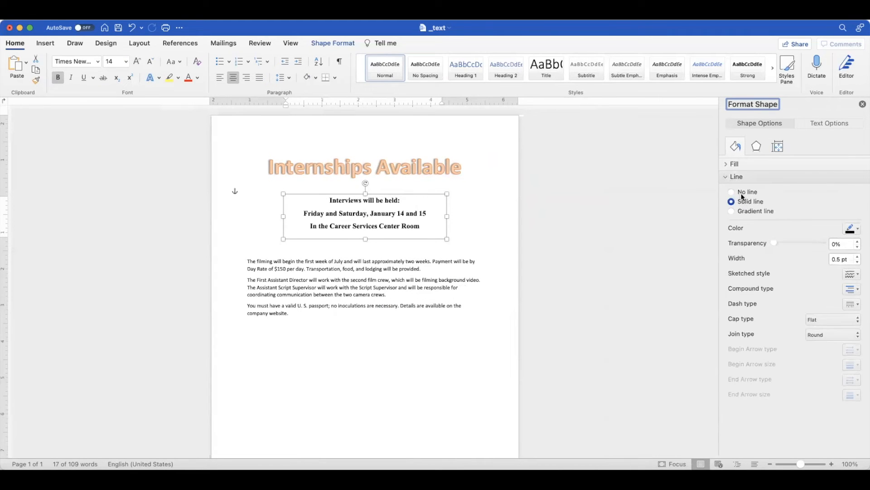
{"action": "left_click", "coordinate": [857, 229]}
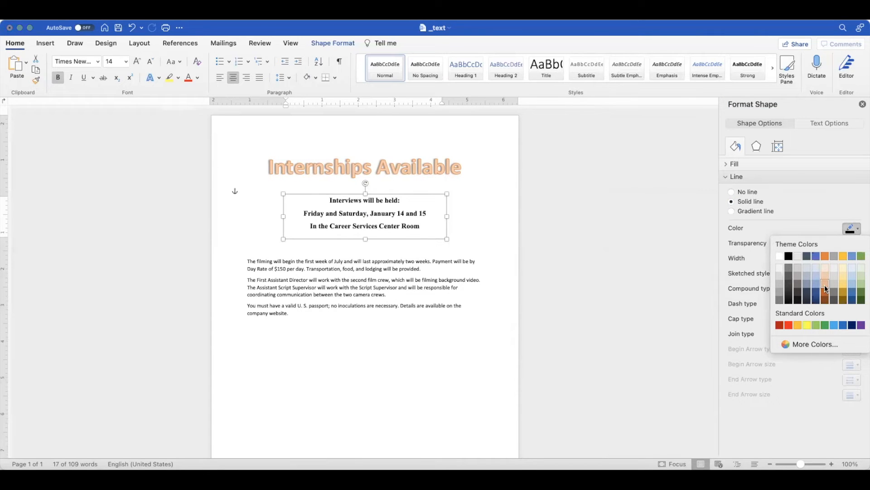
{"action": "left_click", "coordinate": [825, 285]}
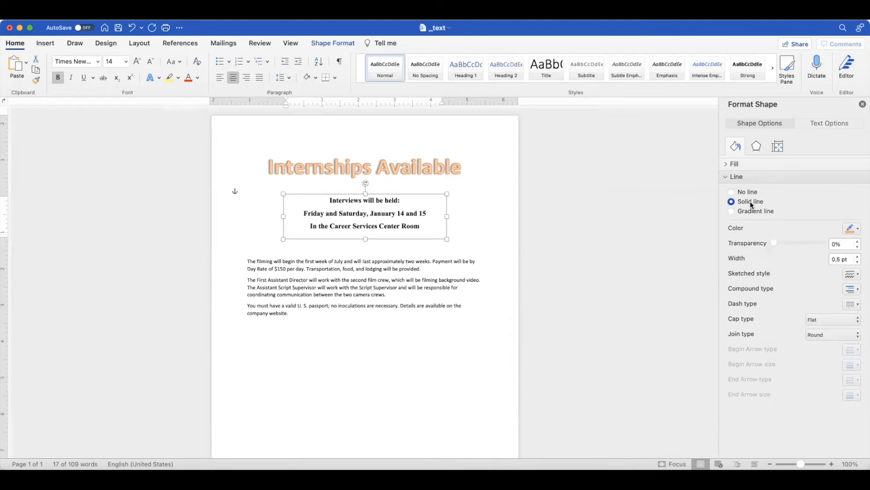
{"action": "left_click", "coordinate": [857, 230]}
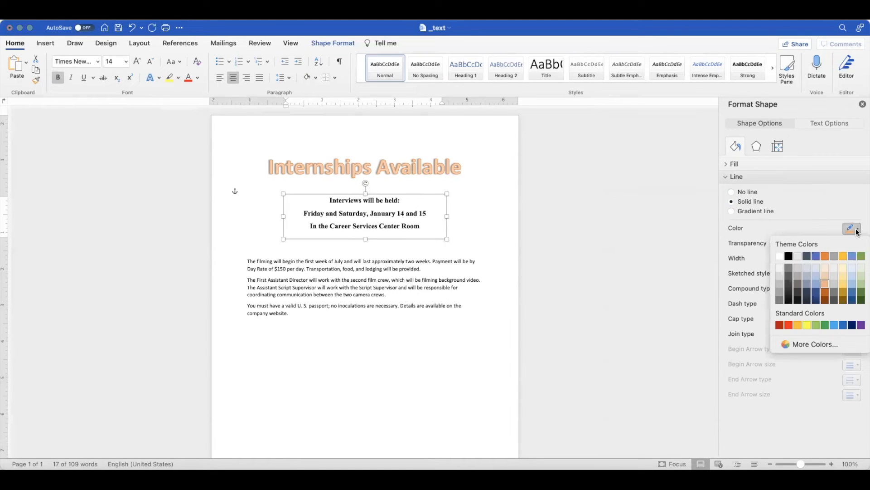
{"action": "left_click", "coordinate": [825, 292]}
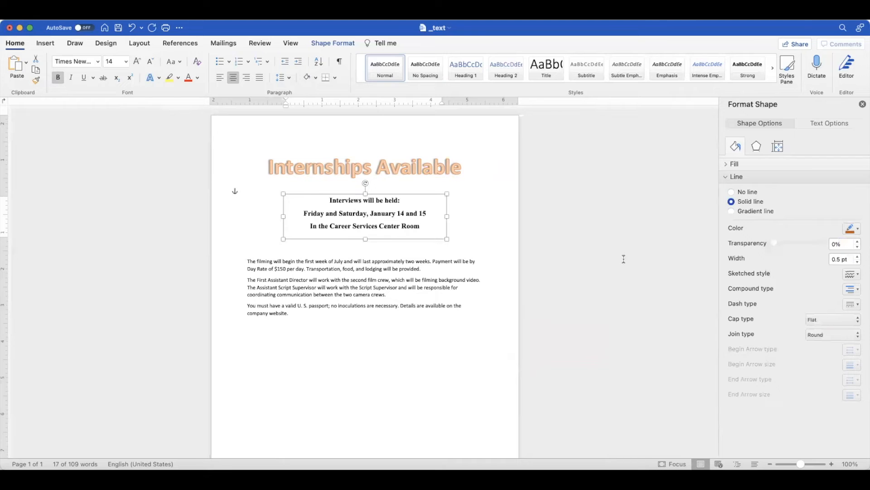
{"action": "left_click", "coordinate": [445, 258]}
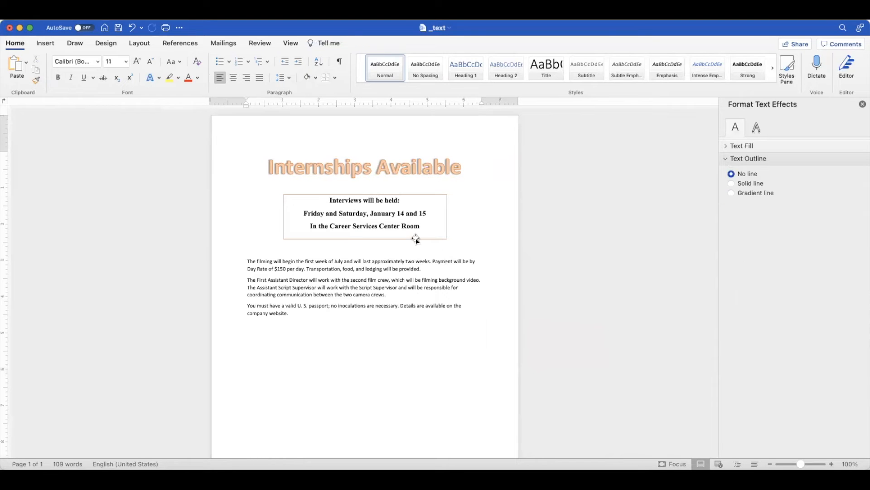
Set the width of the interview text box's outline to 1.5 pt.
{"action": "left_click", "coordinate": [423, 194]}
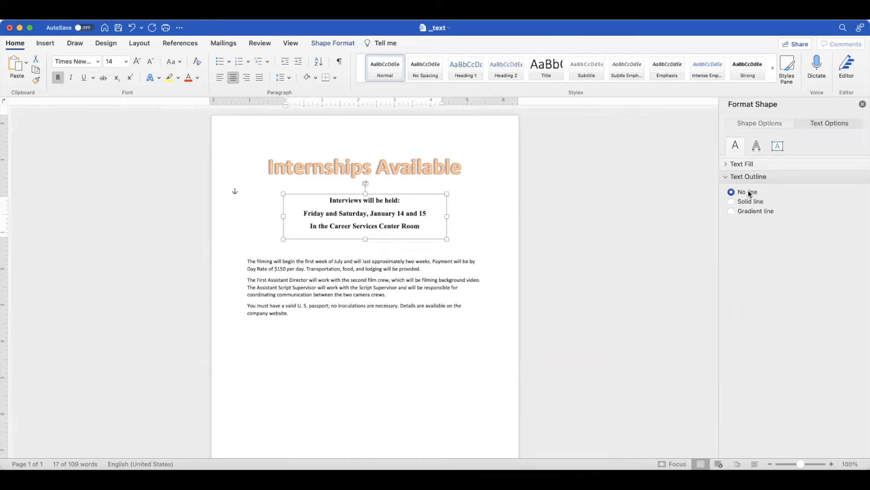
{"action": "left_click", "coordinate": [762, 123]}
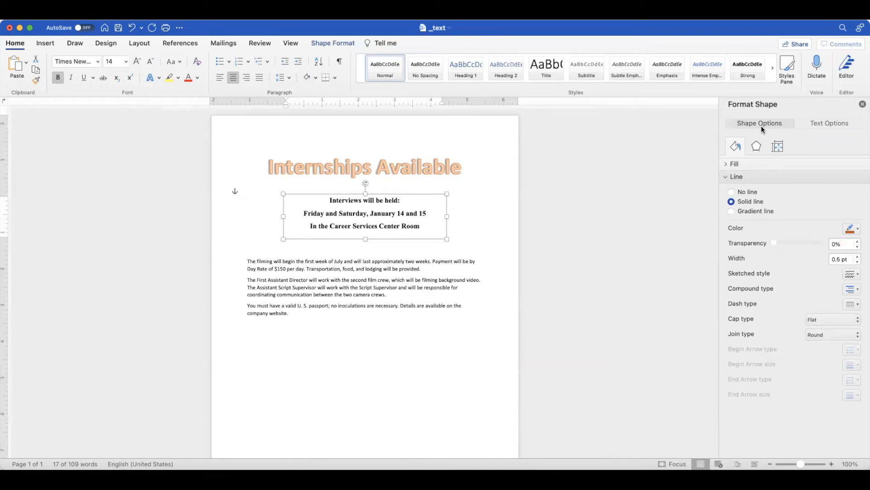
{"action": "left_click", "coordinate": [857, 256]}
{"action": "left_click", "coordinate": [858, 256]}
{"action": "left_click", "coordinate": [857, 256]}
{"action": "left_click", "coordinate": [858, 256]}
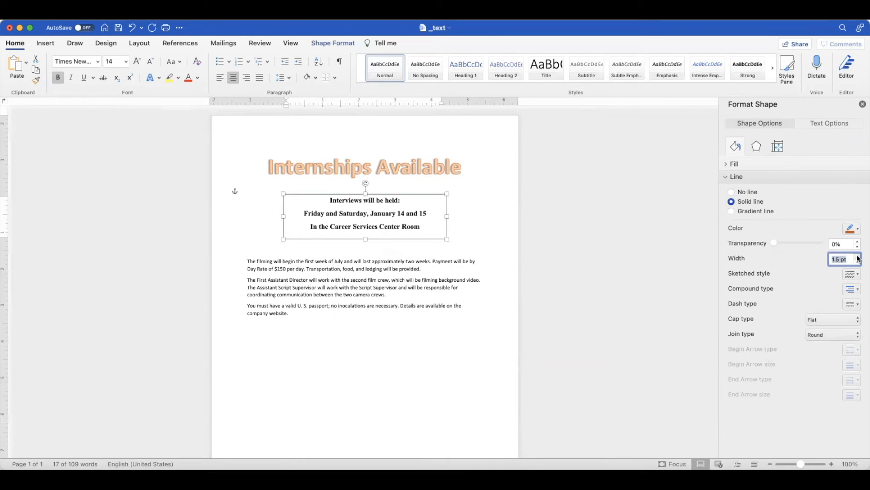
{"action": "left_click", "coordinate": [444, 257]}
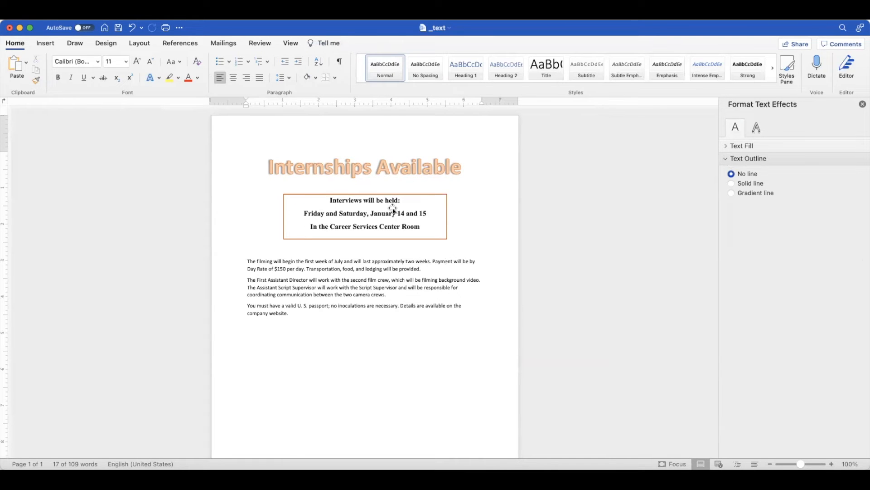
Insert the picture w01A_Bird.jpg from the desktop folder _Student_Word_1A_Flyer at the start of the "The filming will begin" paragraph.
{"action": "left_click", "coordinate": [261, 269]}
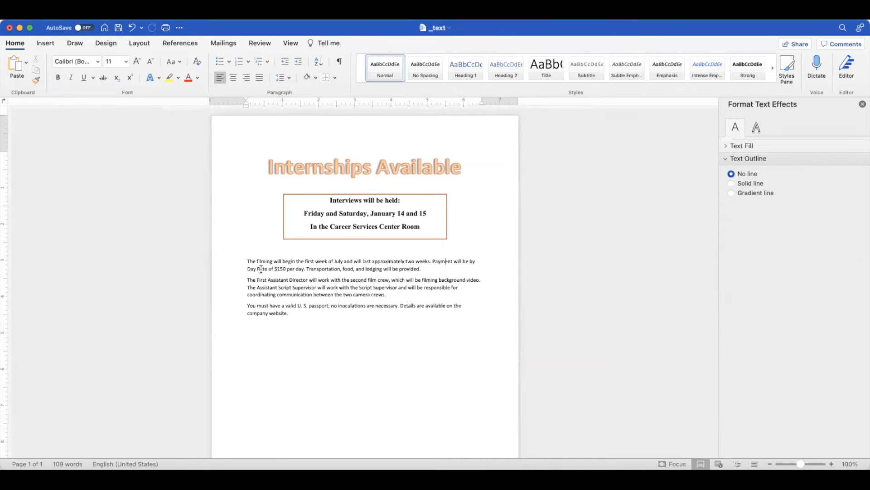
{"action": "left_click", "coordinate": [247, 261]}
{"action": "left_click", "coordinate": [46, 43]}
{"action": "left_click", "coordinate": [134, 66]}
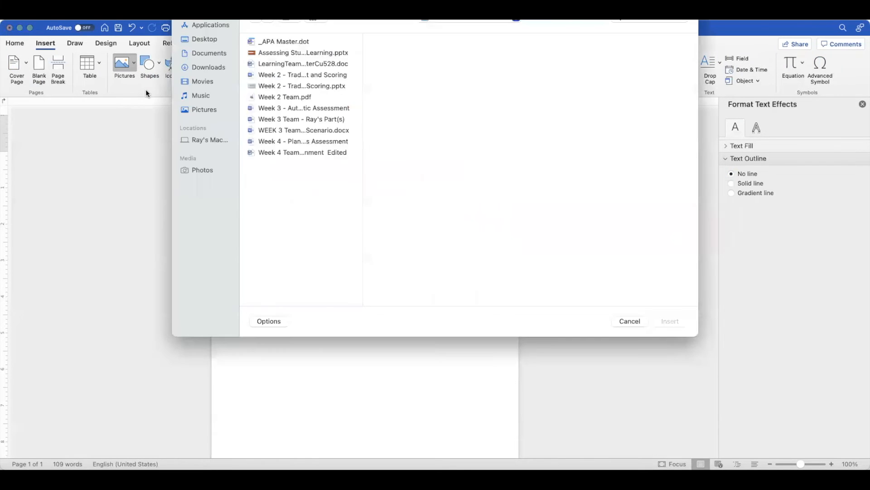
{"action": "left_click", "coordinate": [205, 39]}
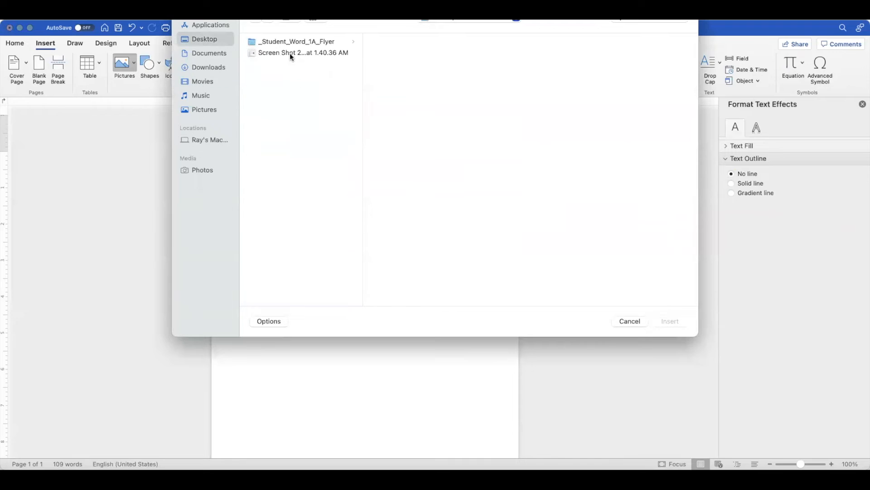
{"action": "left_click", "coordinate": [289, 42]}
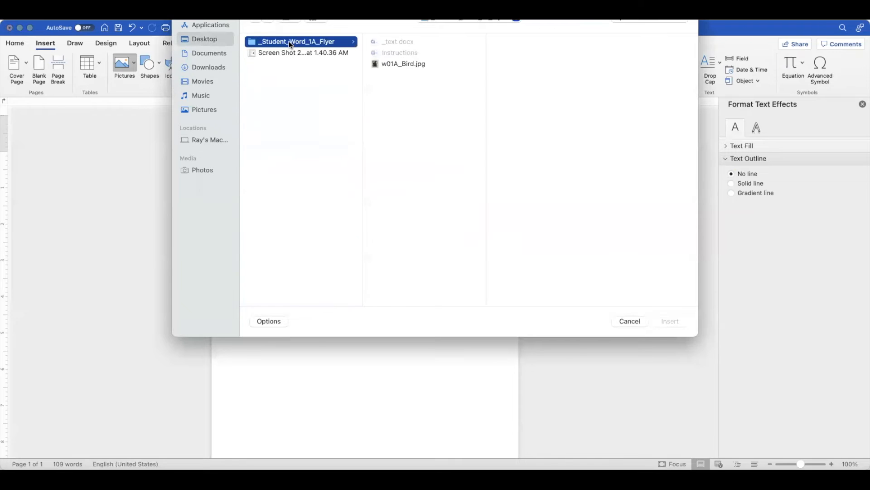
{"action": "left_click", "coordinate": [381, 64]}
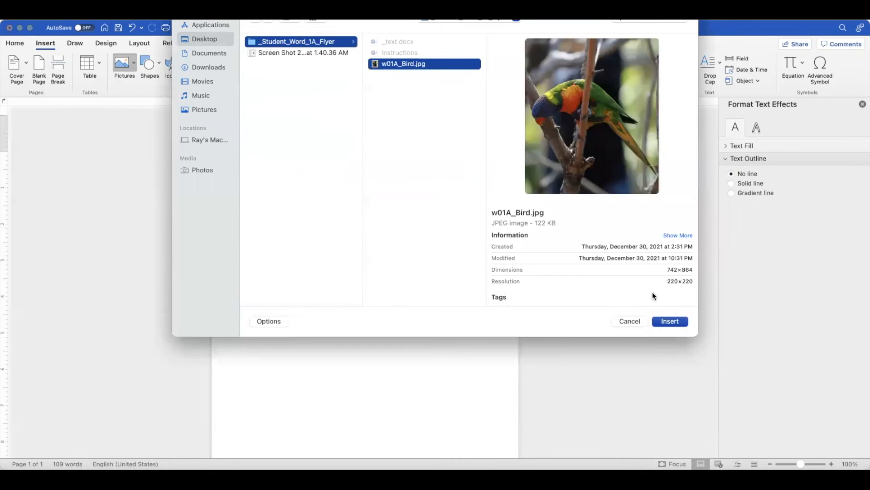
{"action": "left_click", "coordinate": [666, 321]}
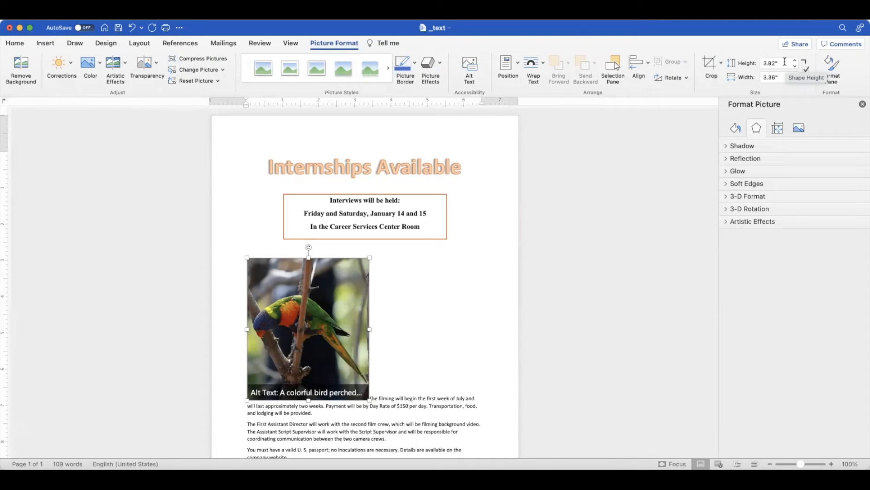
Set the height of the bird picture to 3.4".
{"action": "left_click_drag", "start_coordinate": [782, 63], "coordinate": [761, 65]}
{"action": "type", "text": "3."}
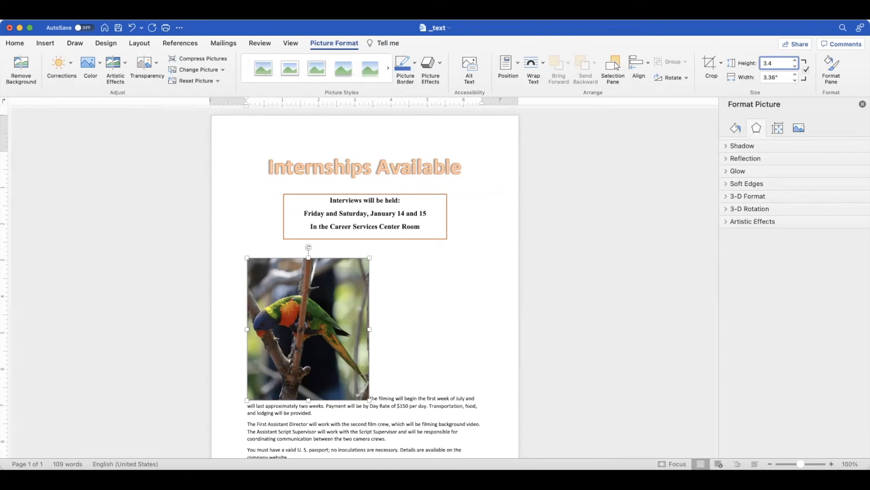
{"action": "type", "text": "4"}
{"action": "key", "text": "Return"}
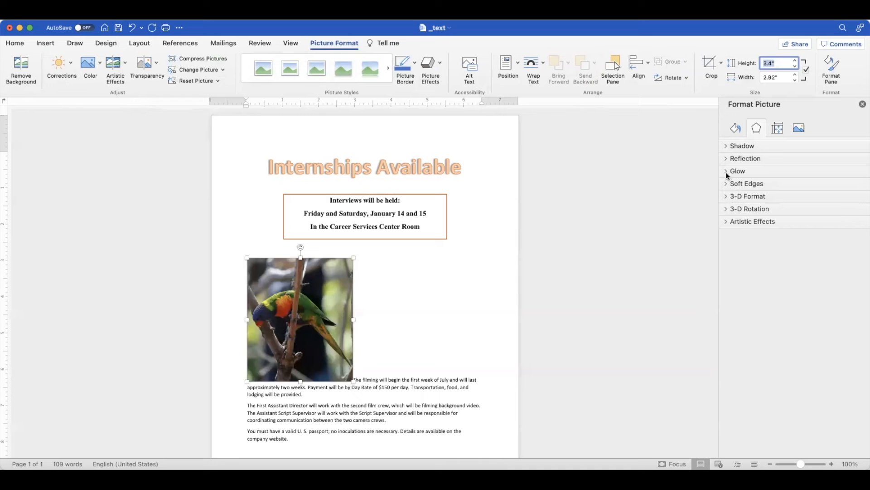
{"action": "left_click", "coordinate": [778, 129]}
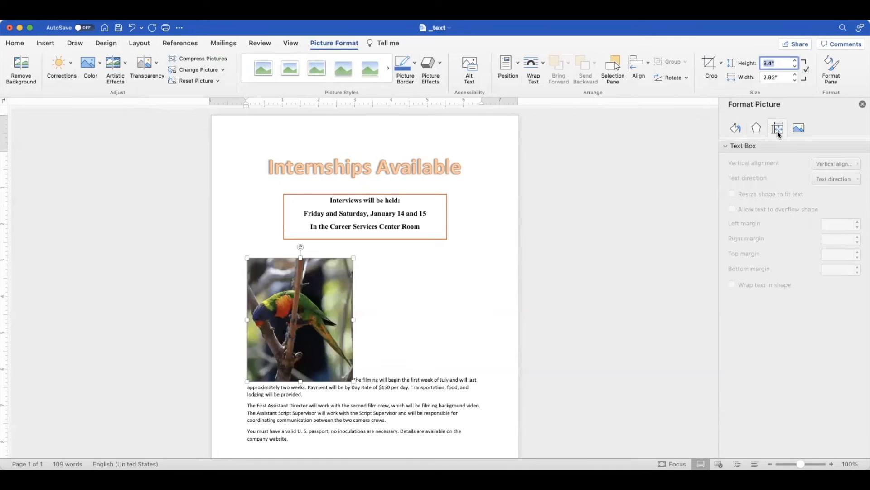
{"action": "left_click", "coordinate": [797, 129]}
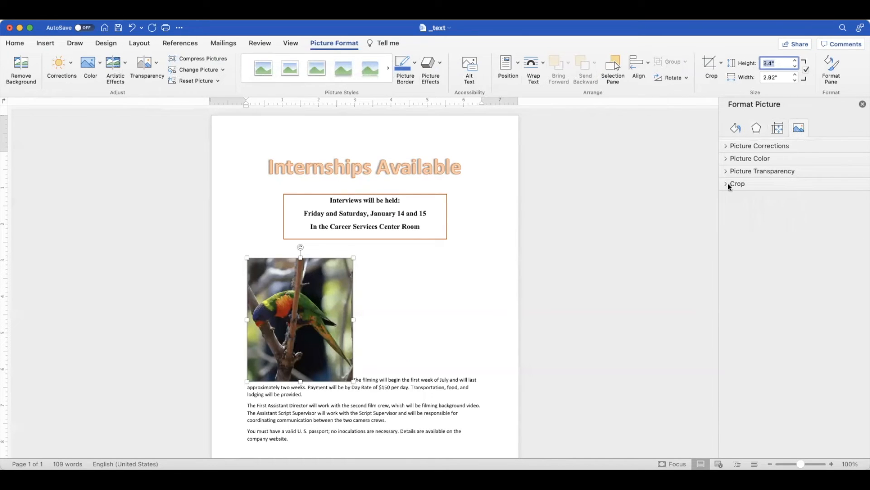
{"action": "left_click", "coordinate": [777, 129]}
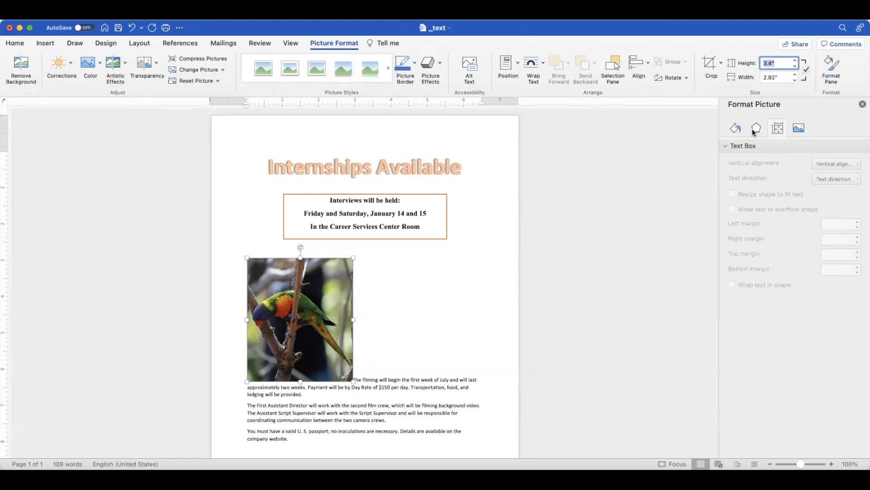
{"action": "left_click", "coordinate": [755, 131]}
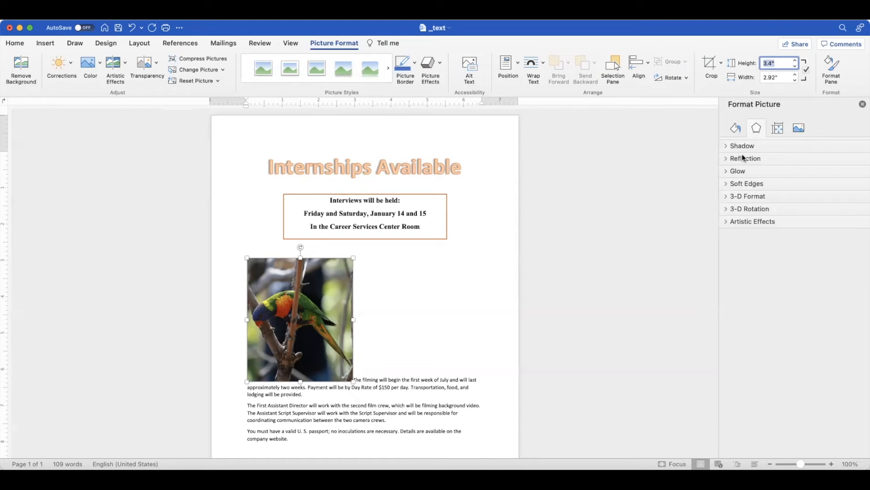
{"action": "left_click", "coordinate": [736, 129]}
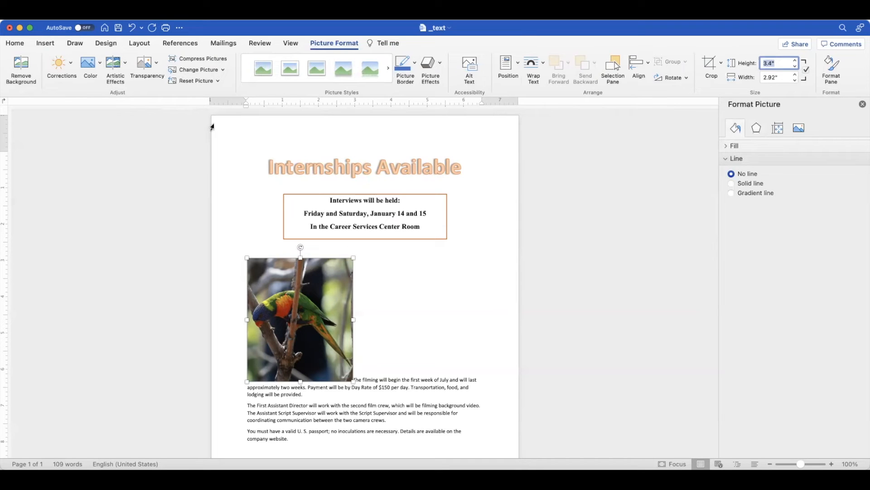
{"action": "left_click", "coordinate": [121, 68]}
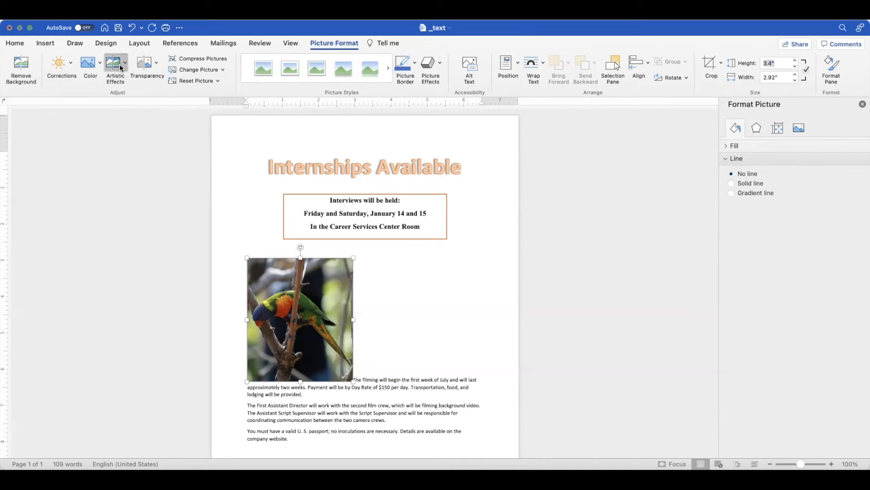
{"action": "left_click", "coordinate": [180, 129]}
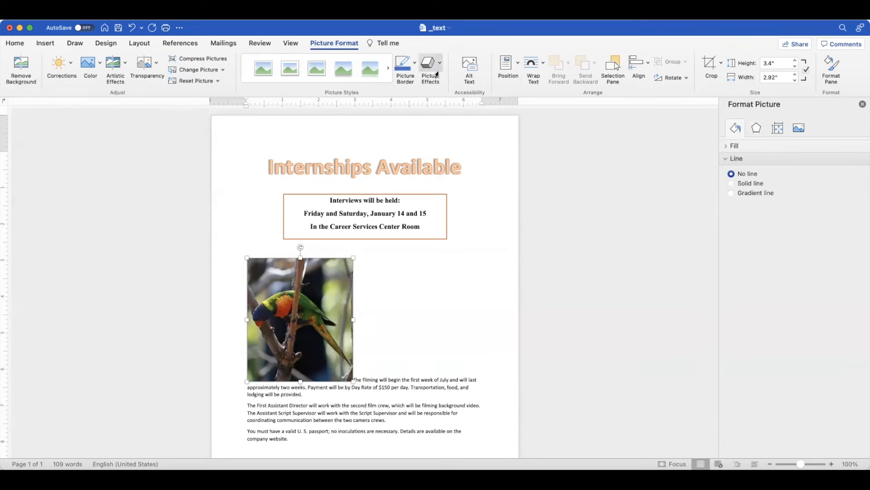
Set the bird picture's text wrapping to Square.
{"action": "right_click", "coordinate": [319, 308]}
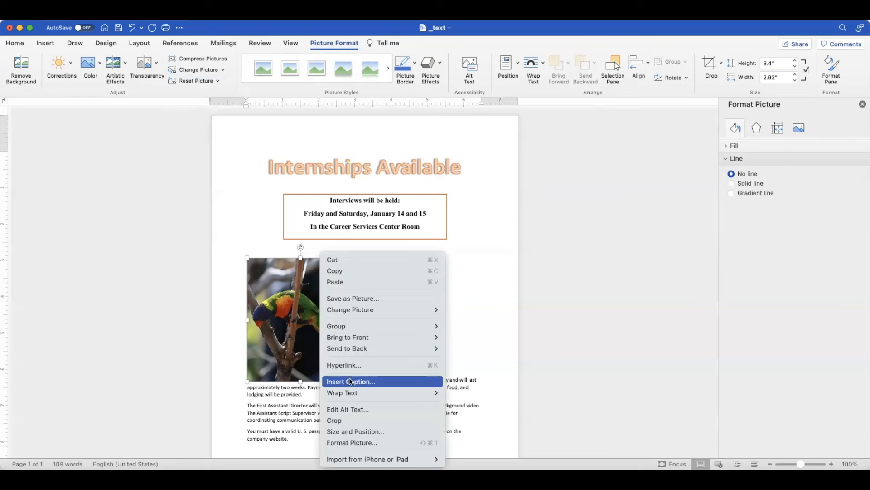
{"action": "mouse_move", "coordinate": [356, 392]}
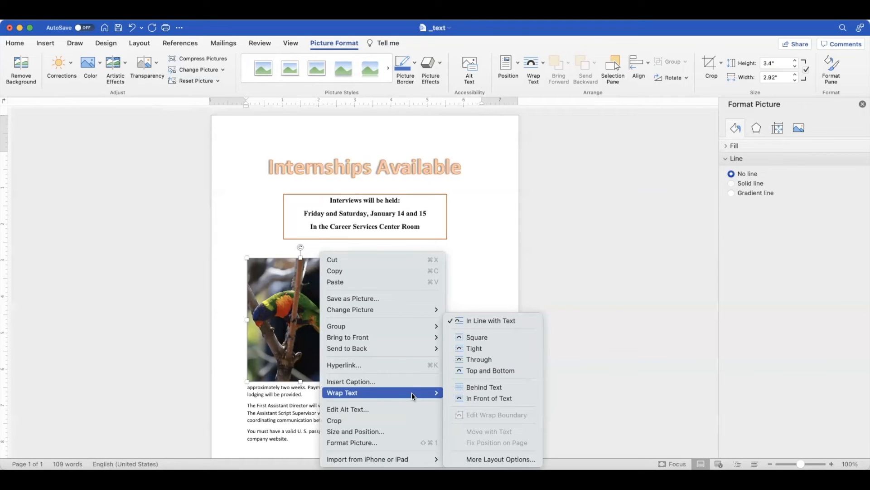
{"action": "left_click", "coordinate": [474, 337]}
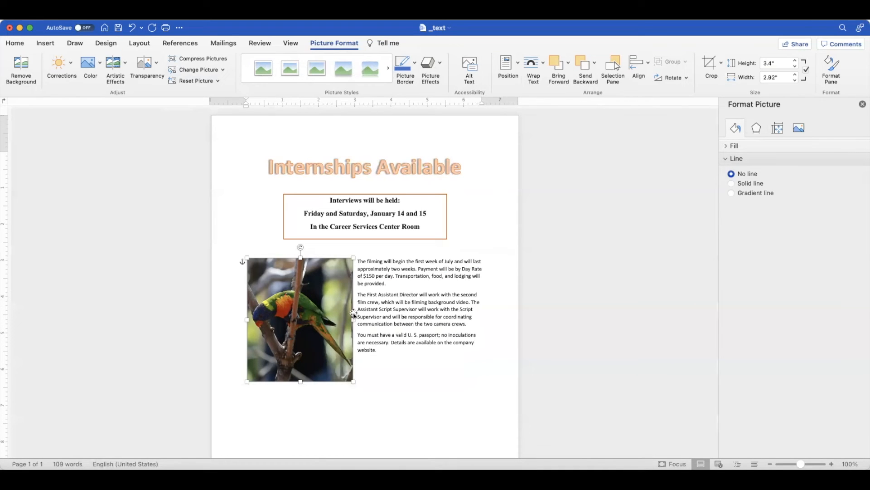
Set the bird picture's horizontal alignment to Right relative to the Margin.
{"action": "right_click", "coordinate": [315, 310]}
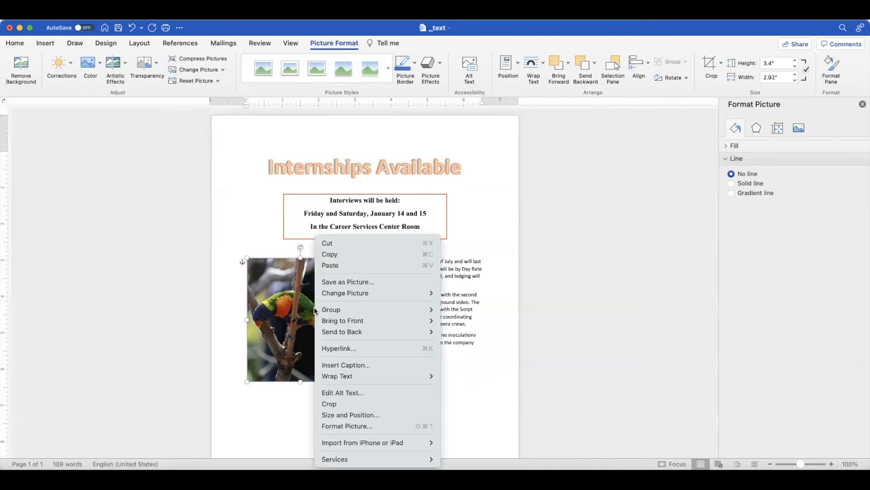
{"action": "left_click", "coordinate": [349, 415]}
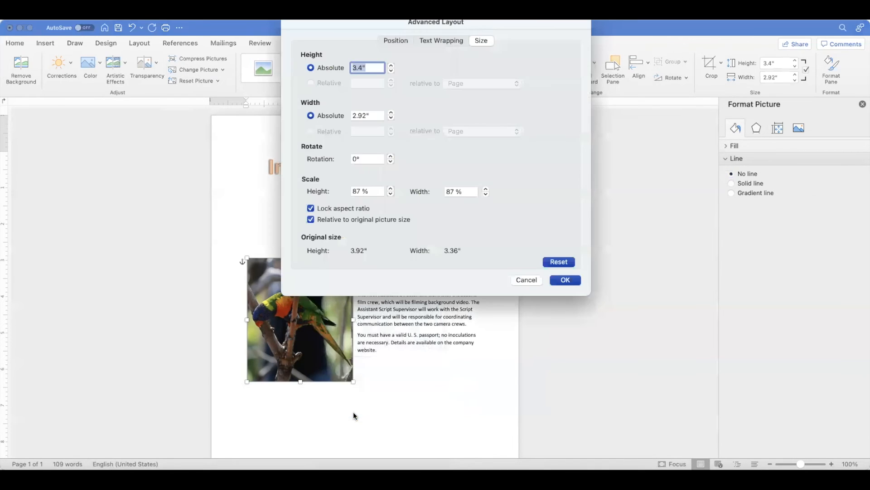
{"action": "left_click", "coordinate": [393, 42]}
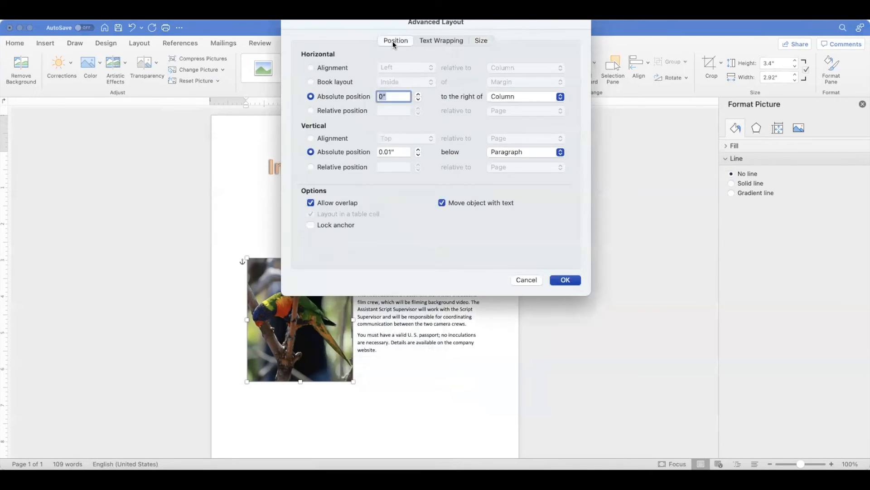
{"action": "left_click", "coordinate": [331, 67]}
{"action": "left_click", "coordinate": [408, 67]}
{"action": "left_click", "coordinate": [406, 90]}
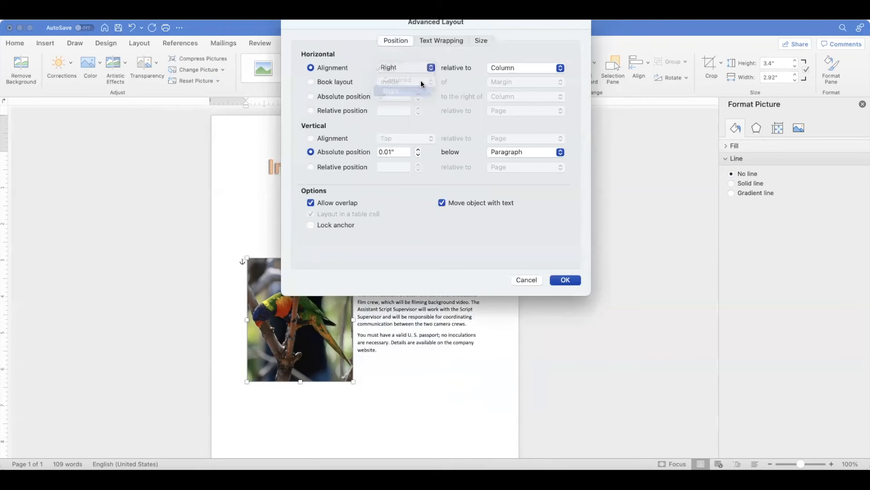
{"action": "left_click", "coordinate": [521, 67]}
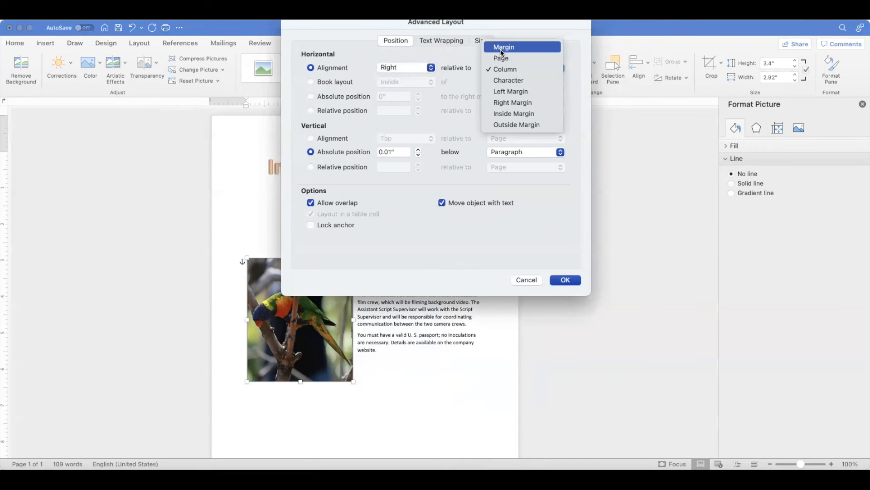
{"action": "left_click", "coordinate": [502, 49]}
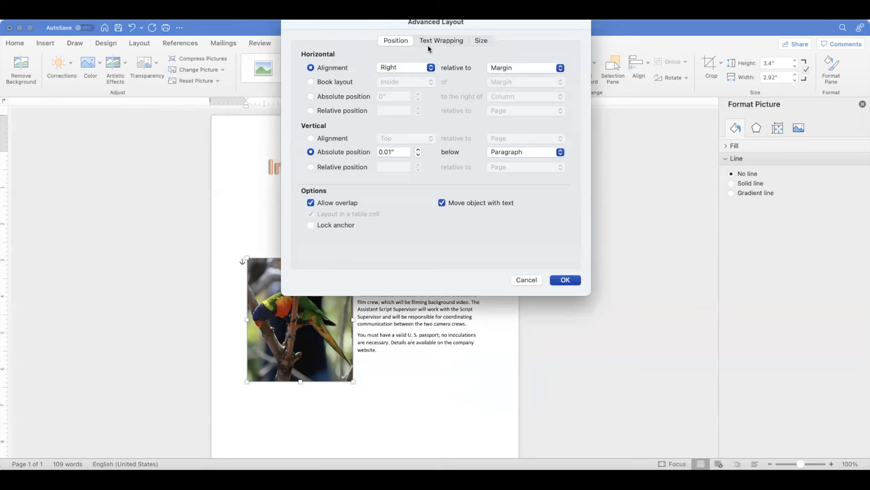
{"action": "left_click", "coordinate": [565, 279]}
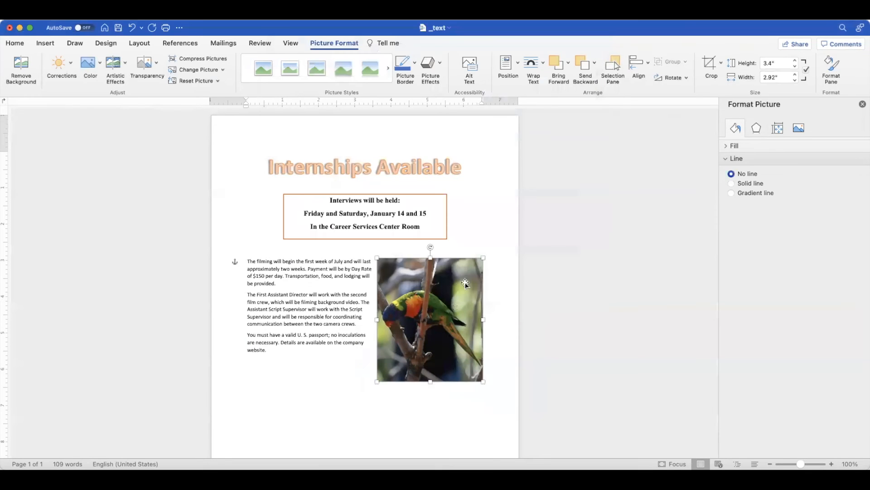
Apply a 10 pt soft edges effect to the bird picture.
{"action": "left_click", "coordinate": [757, 128]}
{"action": "left_click", "coordinate": [726, 184]}
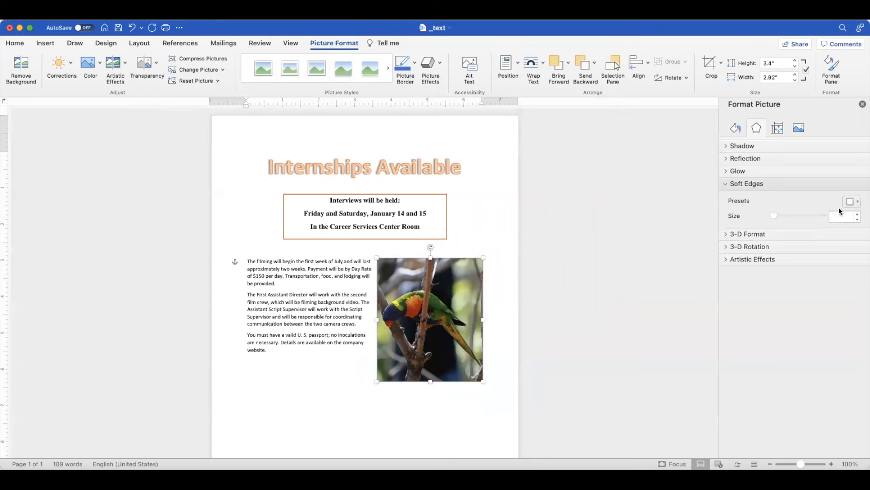
{"action": "left_click", "coordinate": [857, 214]}
{"action": "left_click", "coordinate": [858, 214]}
{"action": "left_click", "coordinate": [857, 215]}
{"action": "left_click", "coordinate": [858, 215]}
{"action": "left_click", "coordinate": [858, 215]}
{"action": "left_click", "coordinate": [857, 214]}
{"action": "left_click", "coordinate": [858, 215]}
{"action": "left_click", "coordinate": [858, 215]}
{"action": "left_click", "coordinate": [857, 215]}
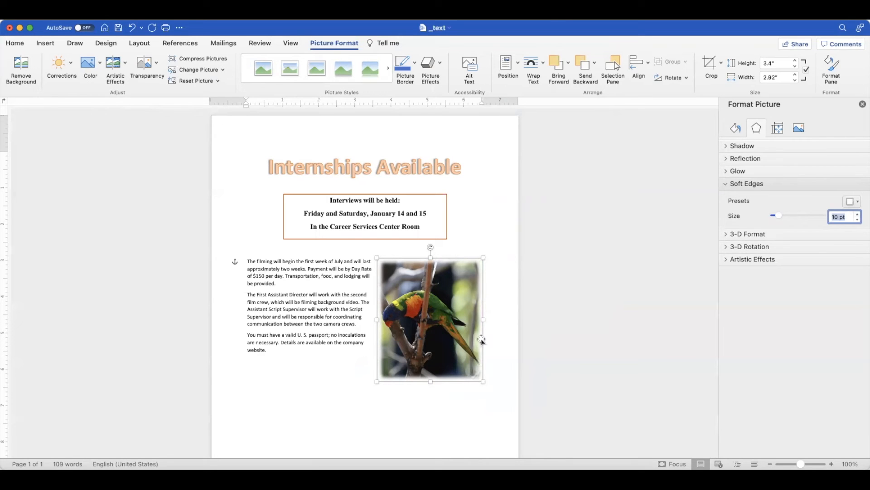
{"action": "left_click", "coordinate": [340, 308]}
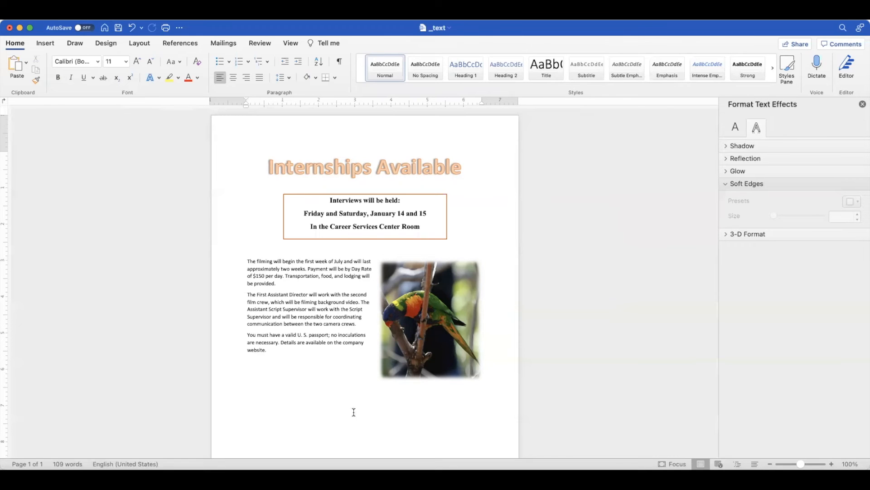
Draw a text box about 1.44" high and 4.07" wide in the empty space below the paragraphs and bird picture.
{"action": "scroll", "coordinate": [355, 413], "scroll_direction": "down", "scroll_amount": 3}
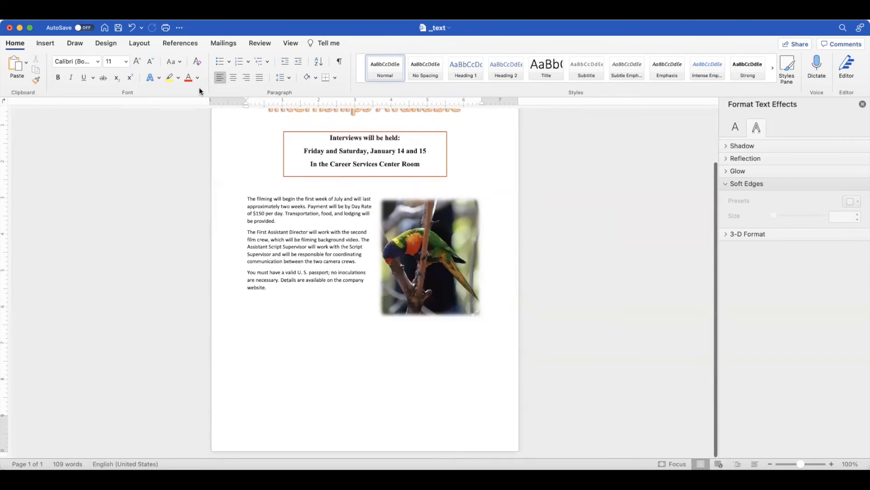
{"action": "left_click", "coordinate": [50, 48]}
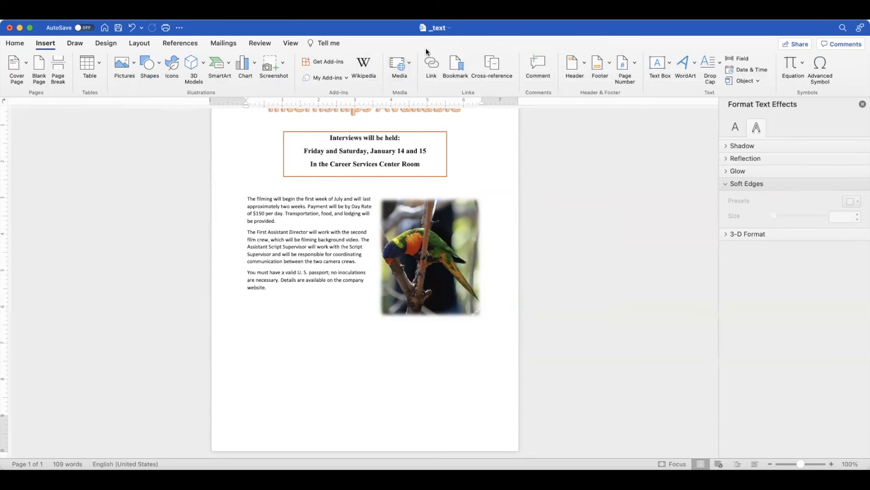
{"action": "left_click", "coordinate": [669, 68]}
{"action": "left_click_drag", "start_coordinate": [290, 348], "coordinate": [438, 401]}
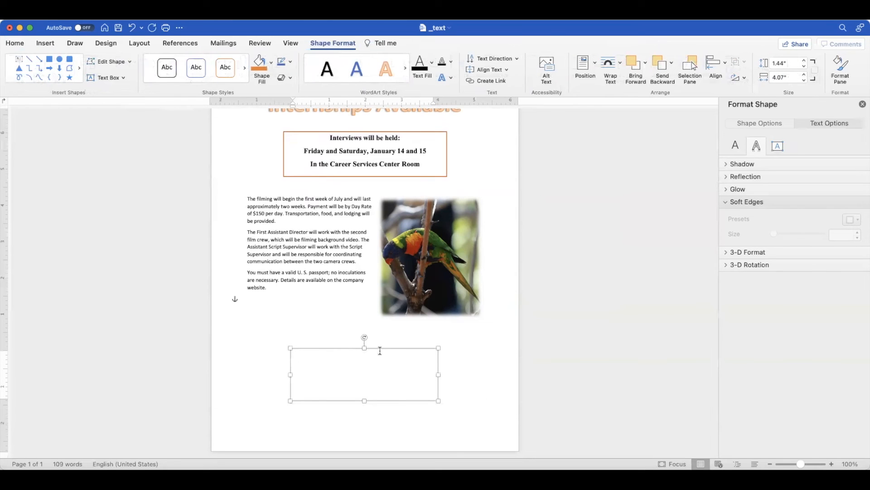
{"action": "mouse_move", "coordinate": [347, 349]}
{"action": "left_mouse_down"}
{"action": "mouse_move", "coordinate": [336, 243]}
{"action": "mouse_move", "coordinate": [306, 183]}
{"action": "mouse_move", "coordinate": [348, 364]}
{"action": "mouse_move", "coordinate": [390, 369]}
{"action": "mouse_move", "coordinate": [356, 248]}
{"action": "mouse_move", "coordinate": [340, 374]}
{"action": "mouse_move", "coordinate": [329, 286]}
{"action": "mouse_move", "coordinate": [393, 336]}
{"action": "mouse_move", "coordinate": [353, 203]}
{"action": "mouse_move", "coordinate": [368, 175]}
{"action": "mouse_move", "coordinate": [338, 195]}
{"action": "mouse_move", "coordinate": [358, 284]}
{"action": "mouse_move", "coordinate": [360, 348]}
{"action": "left_mouse_up"}
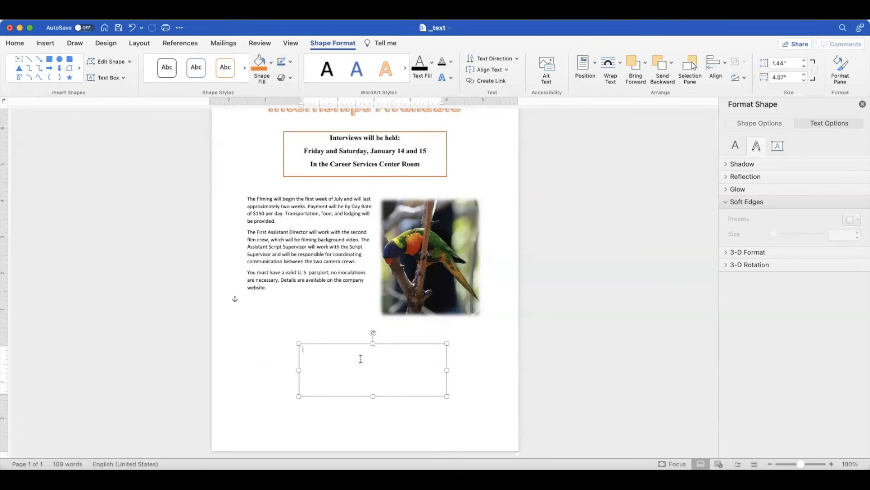
{"action": "type", "text": "To set"}
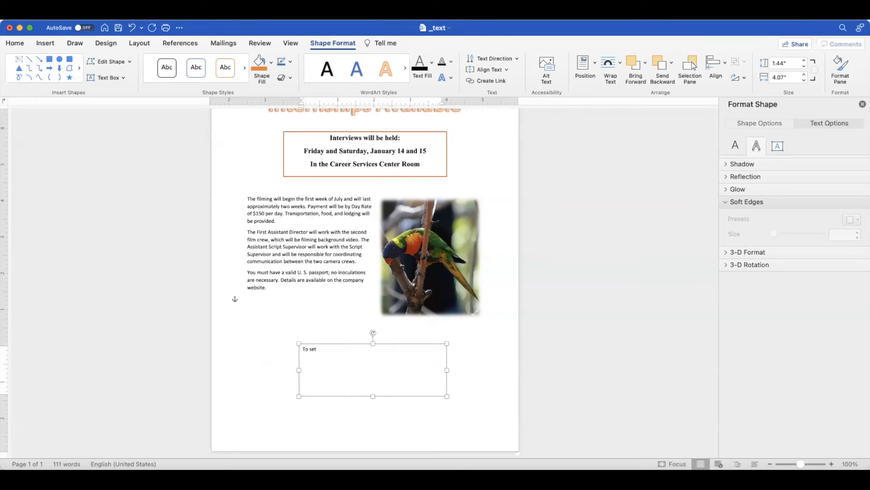
{"action": "type", "text": " up an interview"}
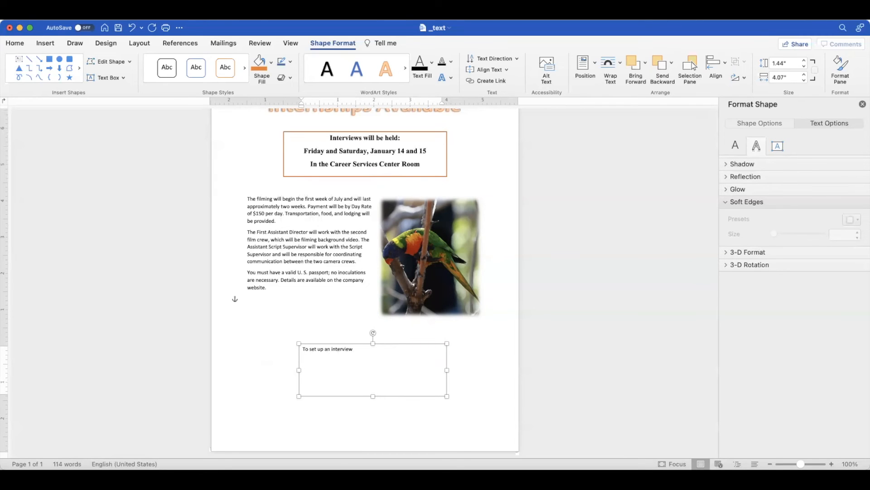
{"action": "type", "text": ", apply"}
{"action": "type", "text": "."}
{"action": "type", "text": "applyhere.com"}
Format all text in the lower text box as bold, red, centered and 18 pt.
{"action": "key", "text": "super+a"}
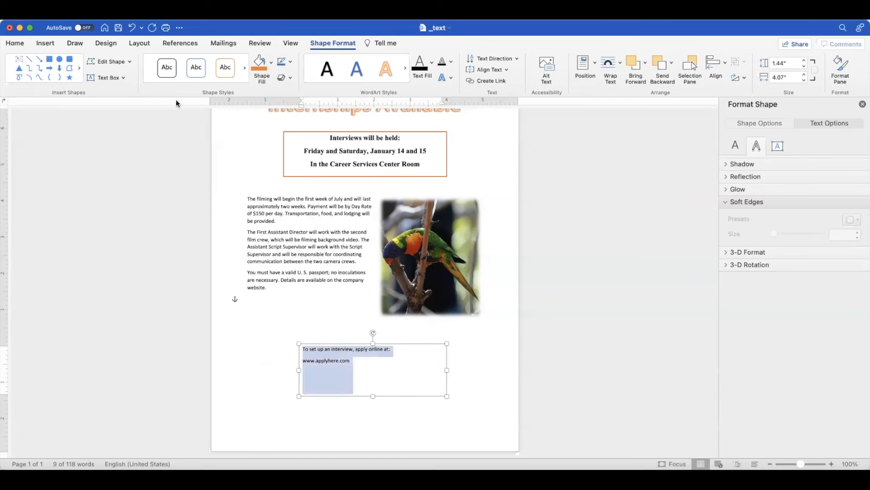
{"action": "left_click", "coordinate": [16, 45]}
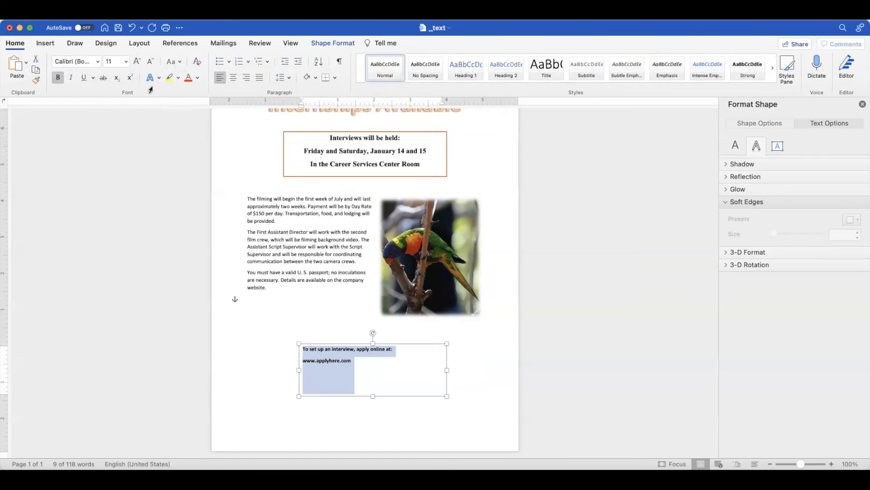
{"action": "left_click", "coordinate": [190, 79]}
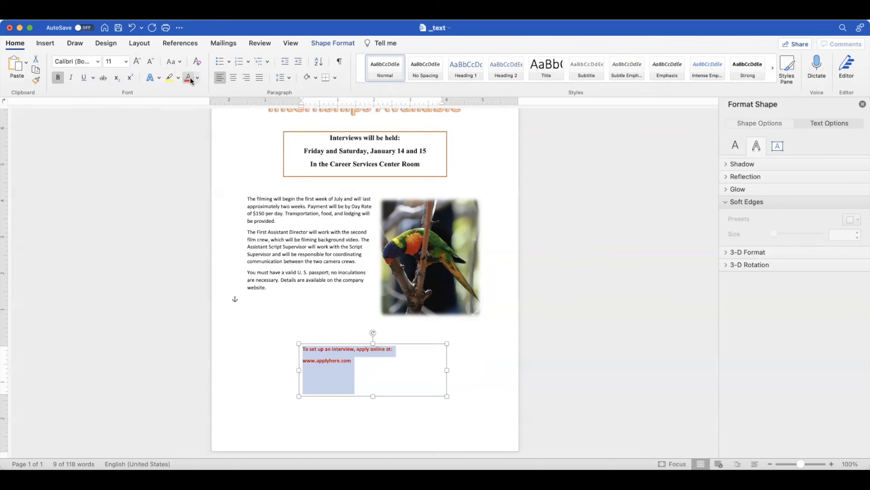
{"action": "left_click", "coordinate": [233, 77]}
{"action": "left_click", "coordinate": [126, 62]}
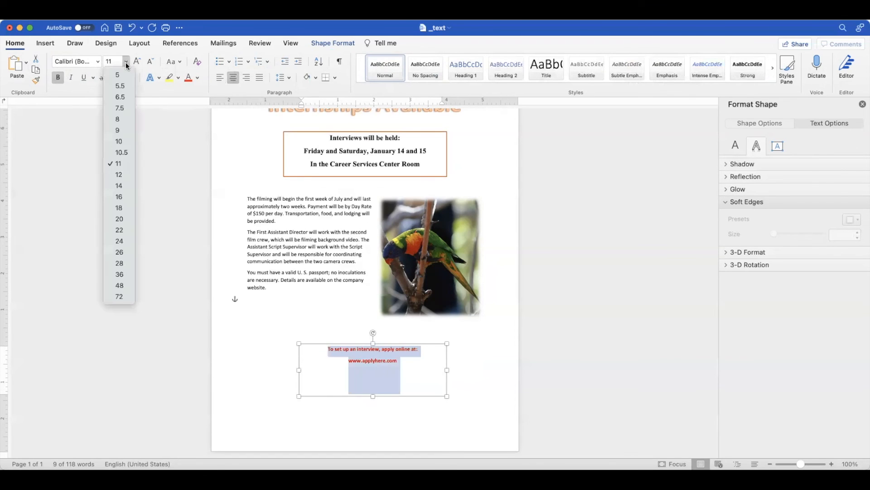
{"action": "left_click", "coordinate": [119, 208]}
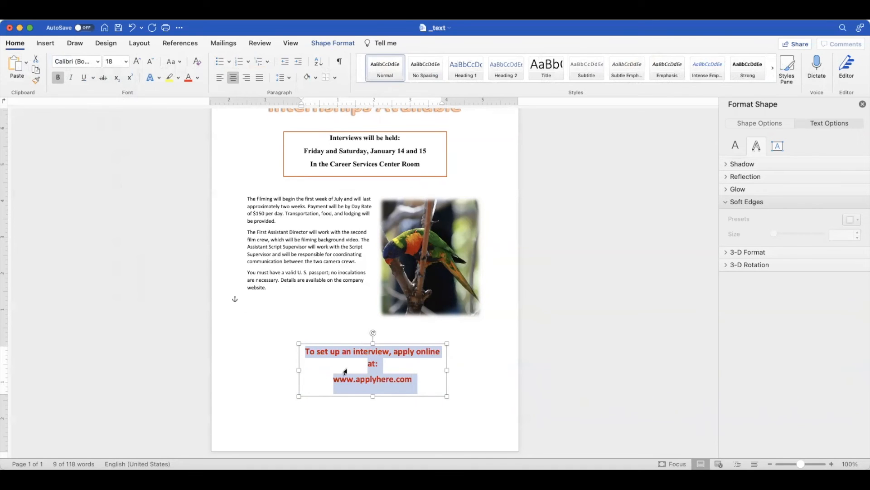
{"action": "left_click", "coordinate": [298, 378]}
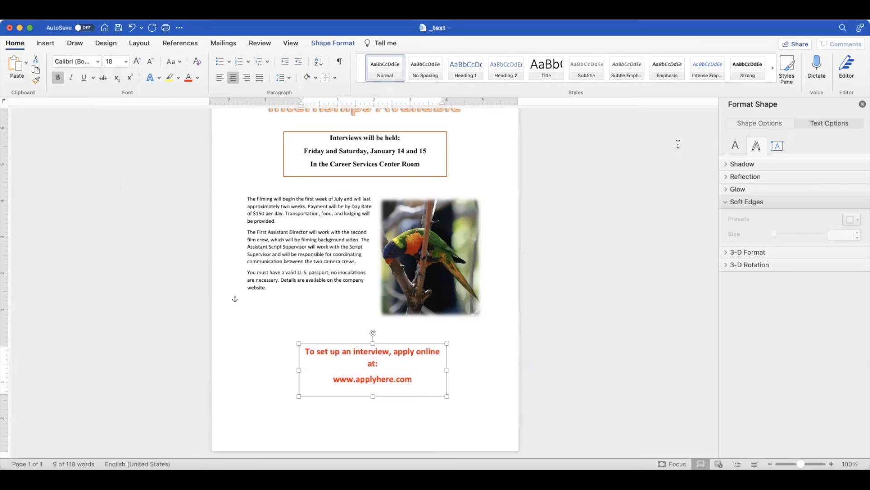
Resize the lower text box to 4.5" wide and 1.25" high.
{"action": "left_click", "coordinate": [326, 45]}
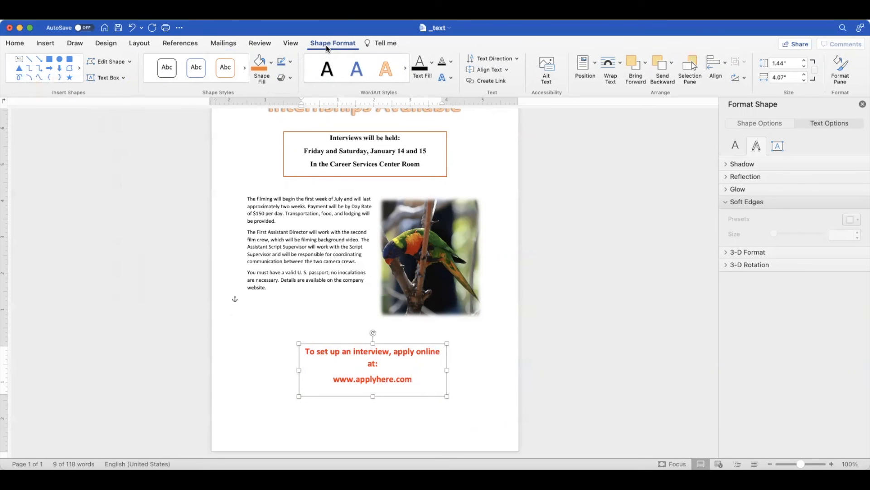
{"action": "left_click", "coordinate": [790, 77]}
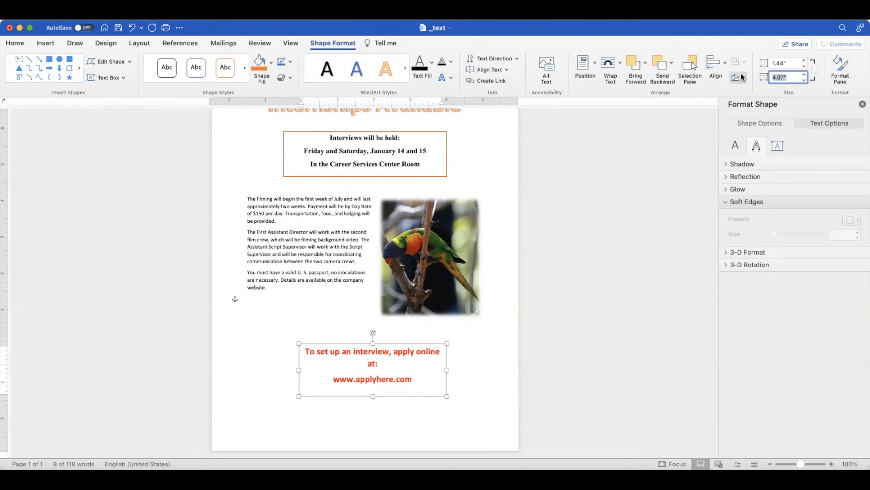
{"action": "type", "text": "4.5"}
{"action": "key", "text": "Tab"}
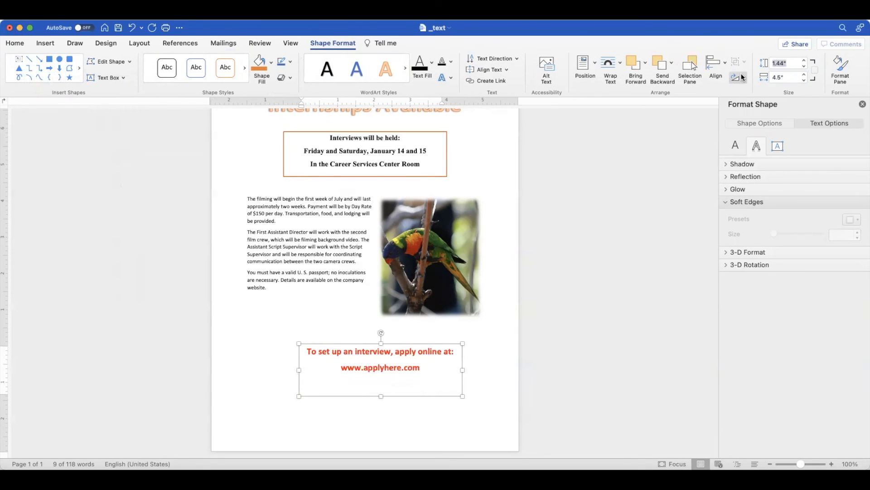
{"action": "type", "text": "1.25"}
{"action": "key", "text": "Tab"}
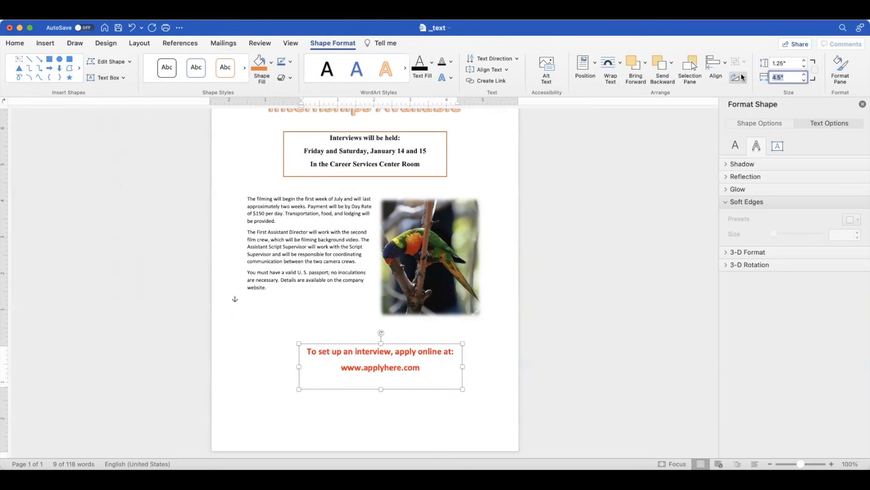
{"action": "left_click", "coordinate": [636, 142]}
Set the lower text box's horizontal alignment to Centered relative to the Page.
{"action": "left_click", "coordinate": [414, 344]}
{"action": "right_click", "coordinate": [413, 345]}
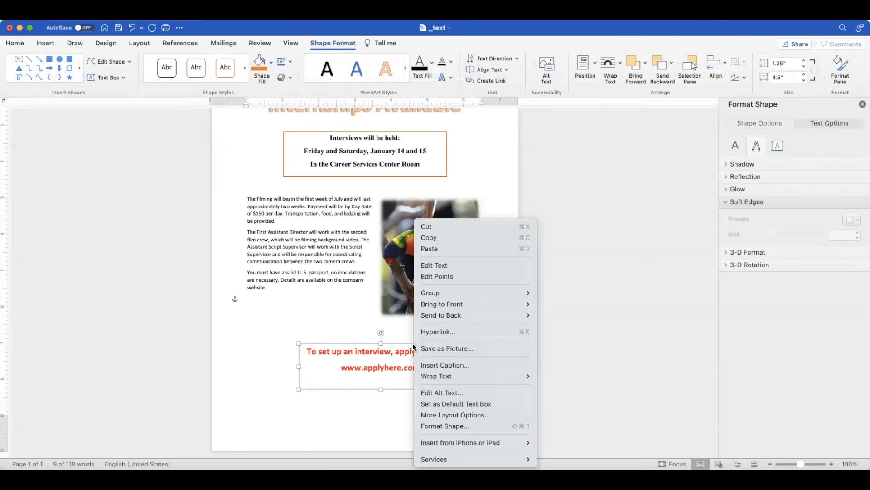
{"action": "left_click", "coordinate": [438, 415]}
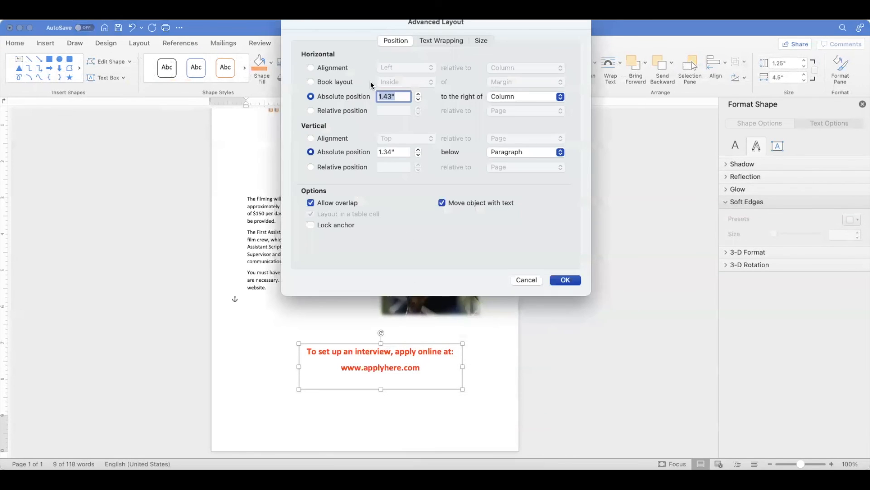
{"action": "left_click", "coordinate": [338, 68]}
{"action": "left_click", "coordinate": [403, 67]}
{"action": "left_click", "coordinate": [403, 80]}
{"action": "left_click", "coordinate": [496, 66]}
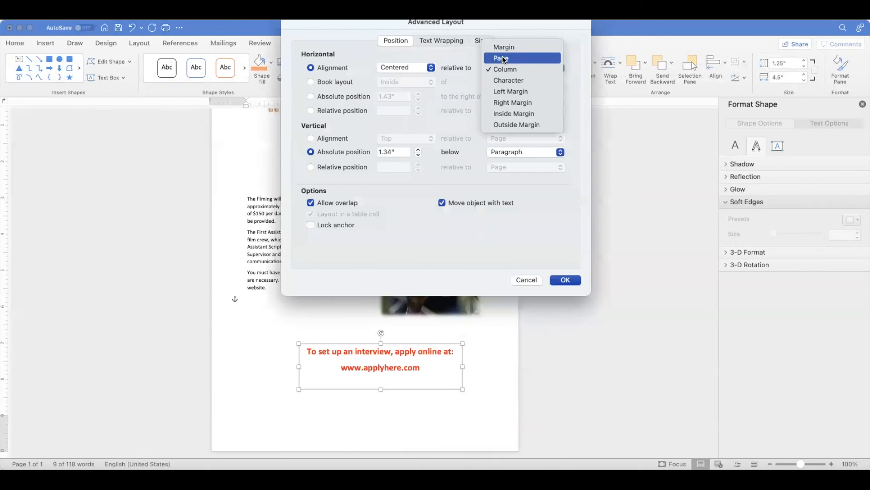
{"action": "left_click", "coordinate": [504, 58]}
{"action": "left_click", "coordinate": [555, 279]}
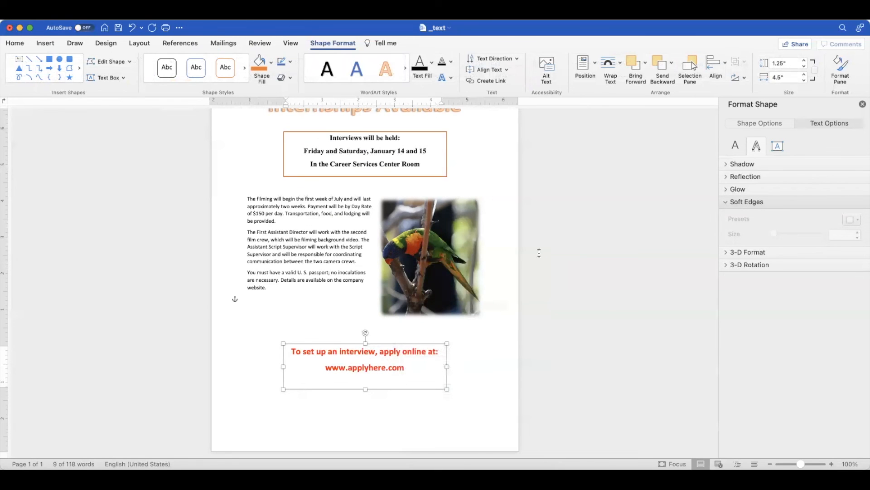
Change the lower text box's outline to a lighter orange theme color.
{"action": "left_click", "coordinate": [753, 127]}
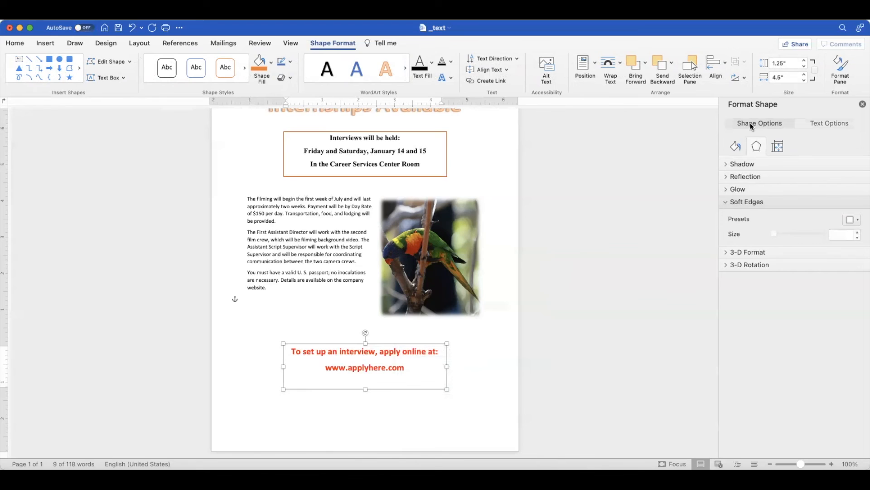
{"action": "left_click", "coordinate": [734, 150]}
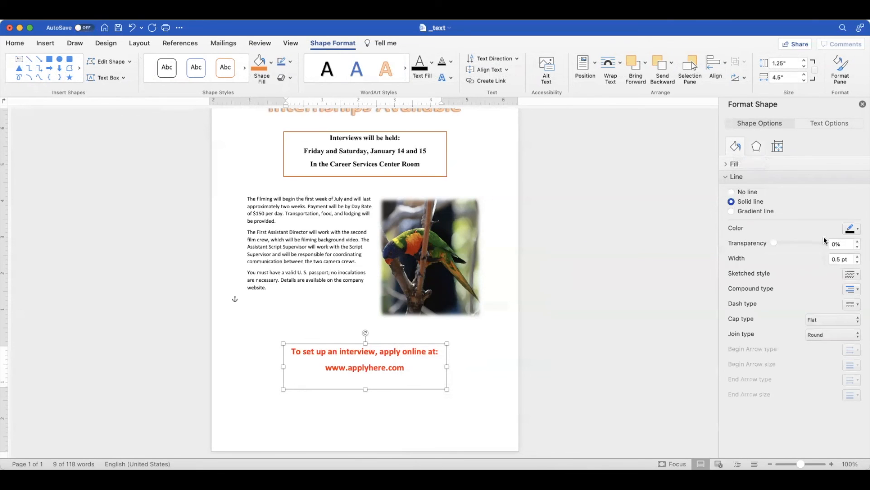
{"action": "left_click", "coordinate": [856, 230]}
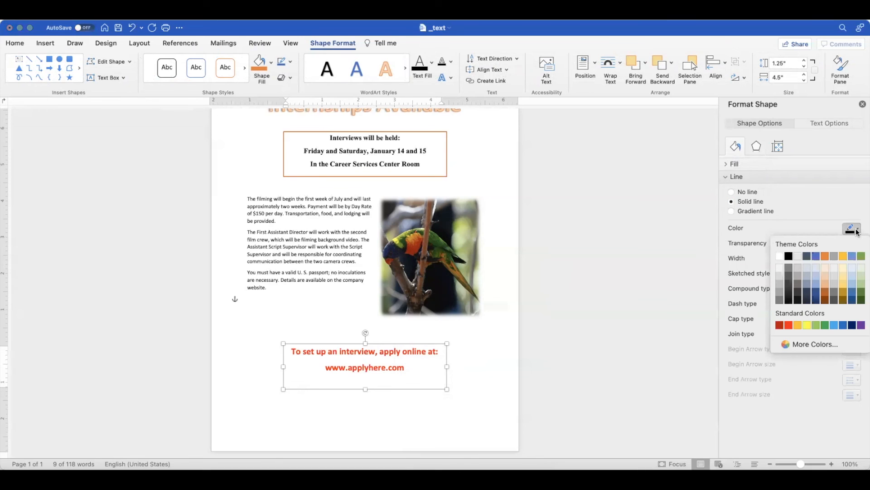
{"action": "left_click", "coordinate": [825, 282]}
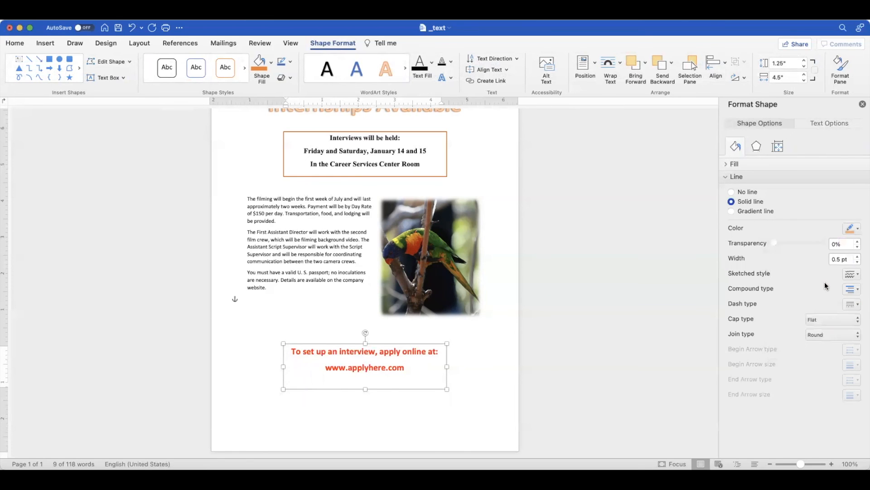
Fill the lower text box with a solid lighter orange theme color.
{"action": "left_click", "coordinate": [733, 165]}
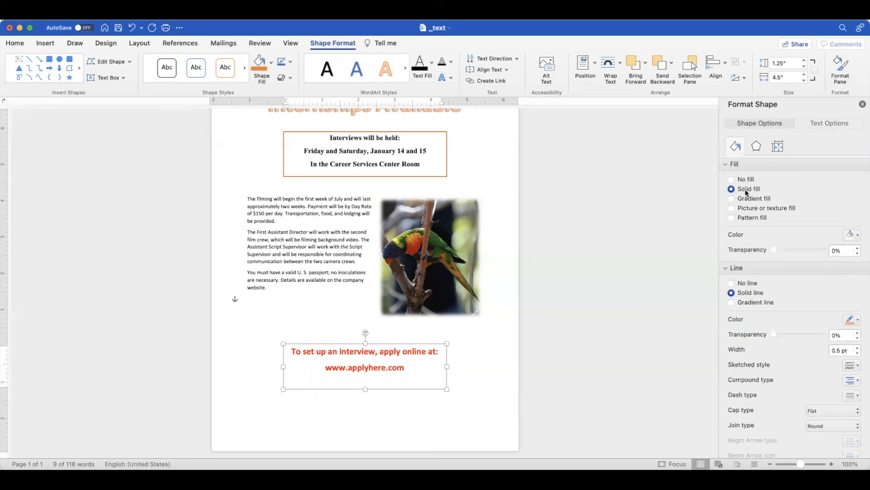
{"action": "left_click", "coordinate": [858, 238]}
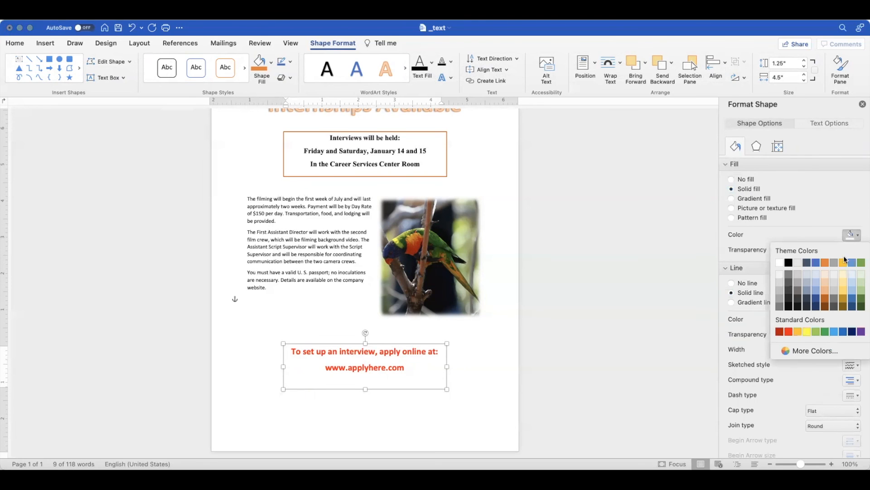
{"action": "left_click", "coordinate": [826, 287]}
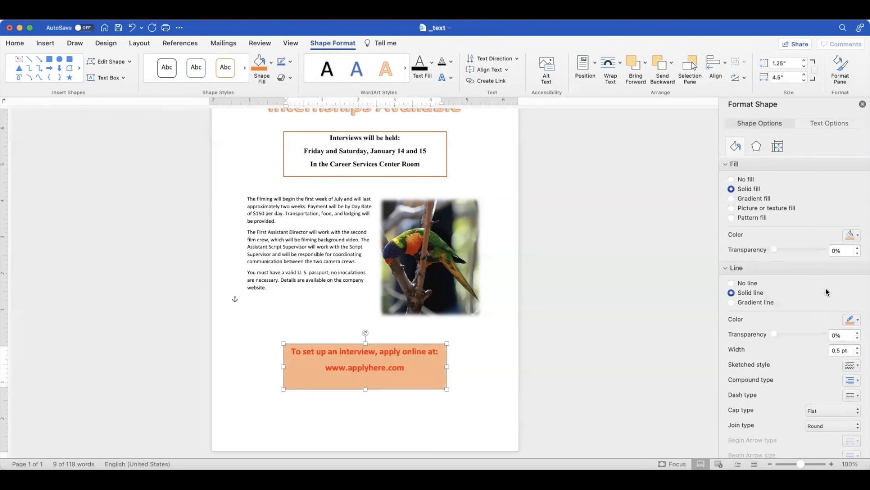
Deselect the lower text box and display the whole flyer in One Page view.
{"action": "left_click", "coordinate": [302, 290]}
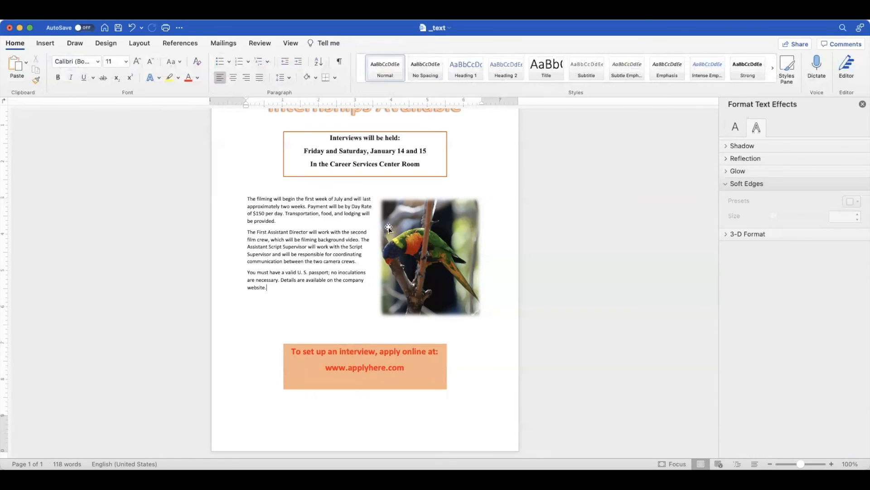
{"action": "left_click", "coordinate": [290, 45]}
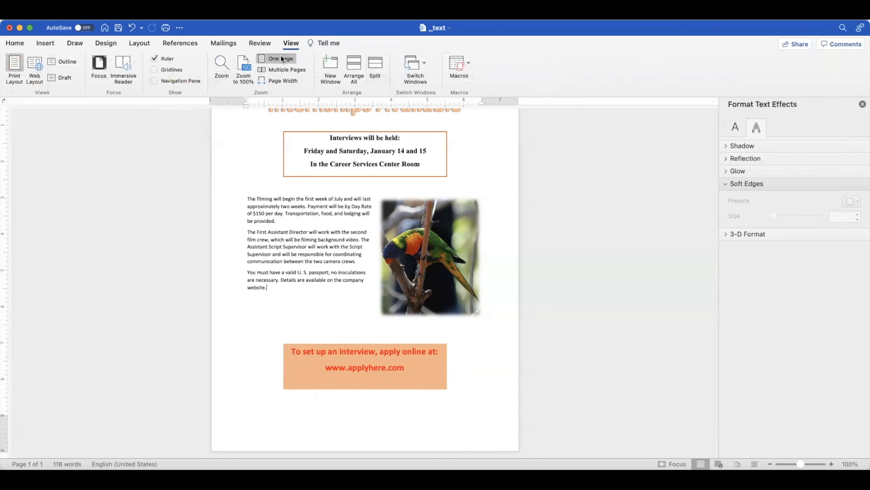
{"action": "left_click", "coordinate": [276, 59]}
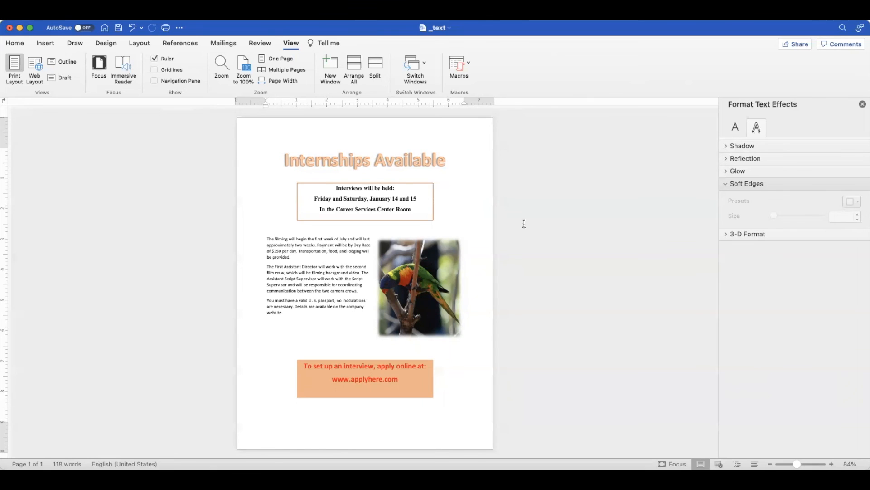
Apply the fourth preset bevel, 13 pt wide and 6 pt high, as the bottom bevel of the lower text box.
{"action": "left_click", "coordinate": [421, 363]}
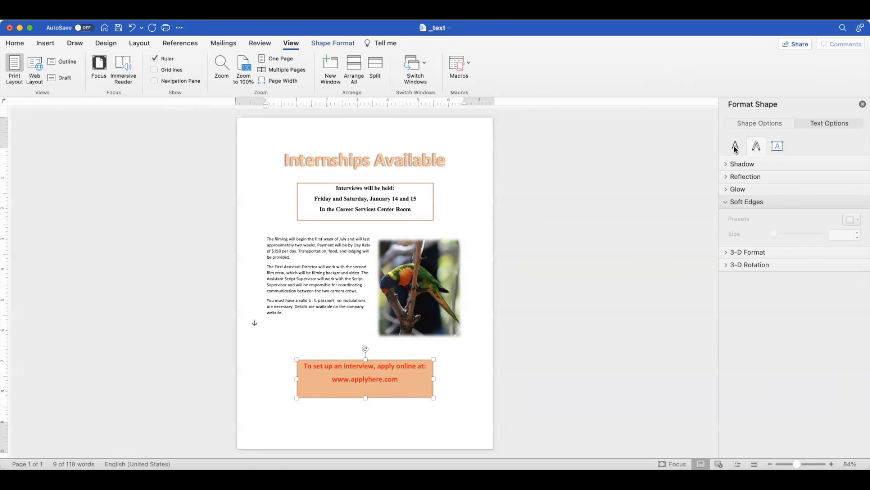
{"action": "left_click", "coordinate": [752, 123]}
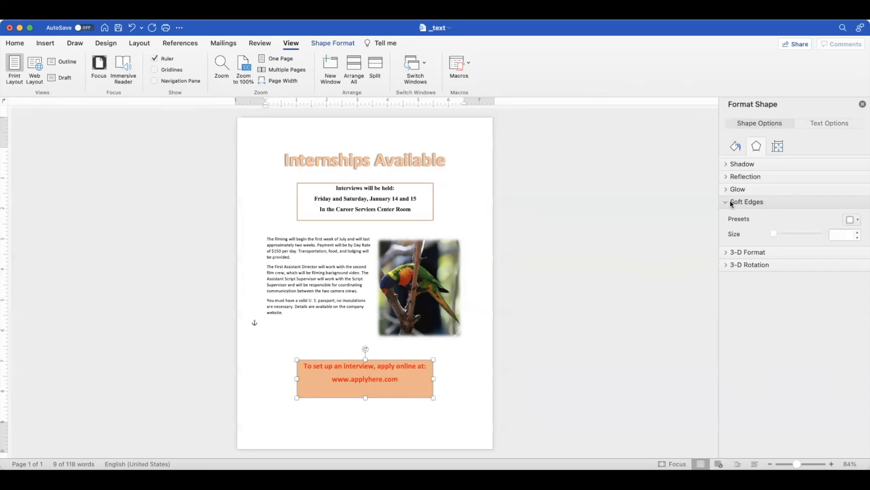
{"action": "left_click", "coordinate": [728, 164]}
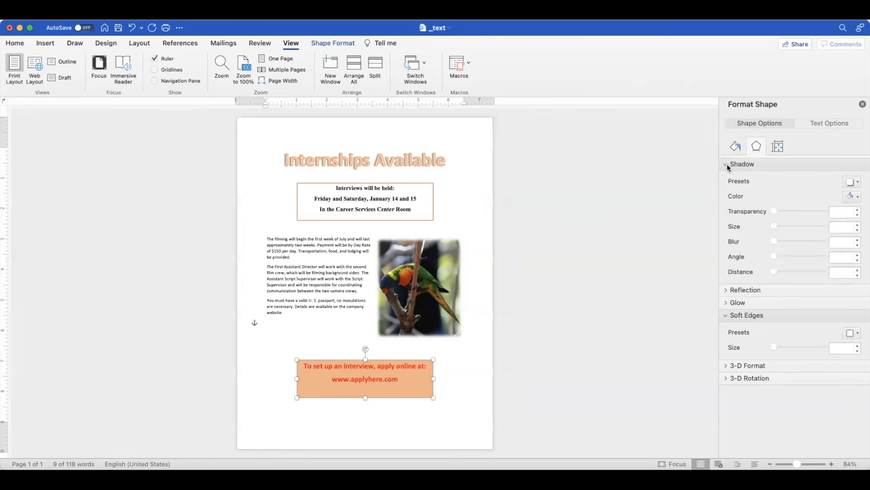
{"action": "left_click", "coordinate": [727, 164]}
{"action": "left_click", "coordinate": [728, 177]}
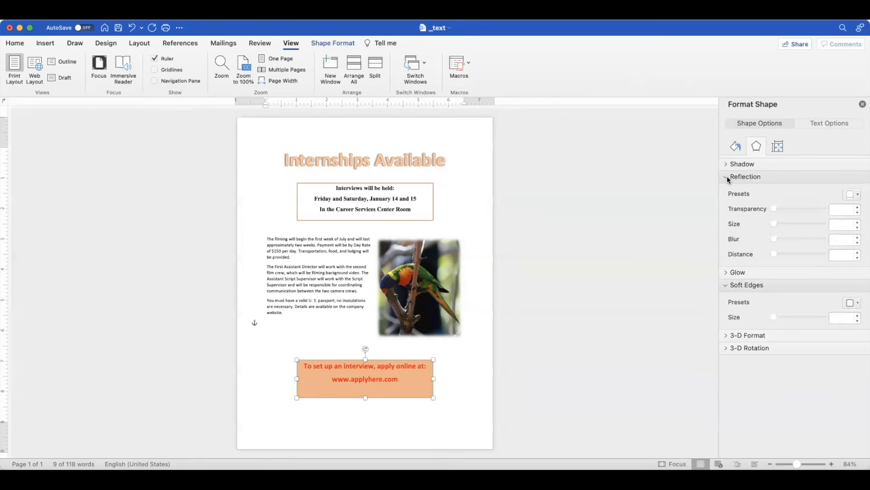
{"action": "left_click", "coordinate": [728, 178]}
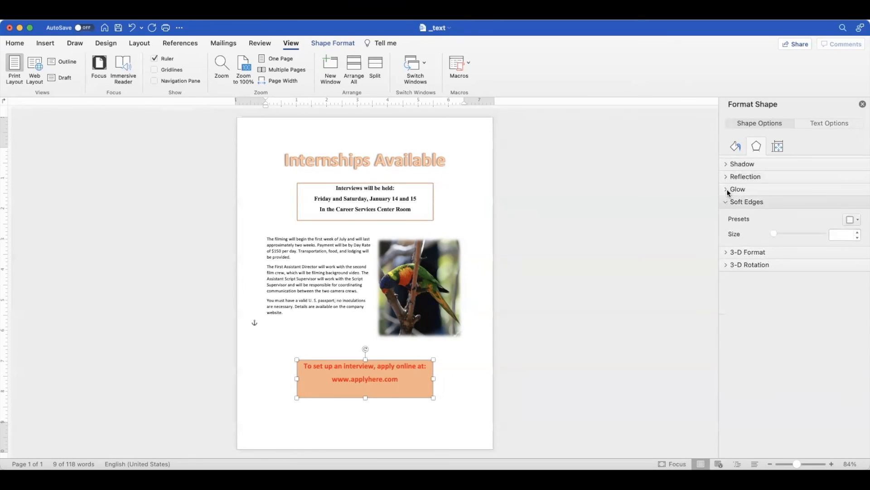
{"action": "left_click", "coordinate": [728, 190]}
{"action": "left_click", "coordinate": [727, 188]}
{"action": "left_click", "coordinate": [727, 252]}
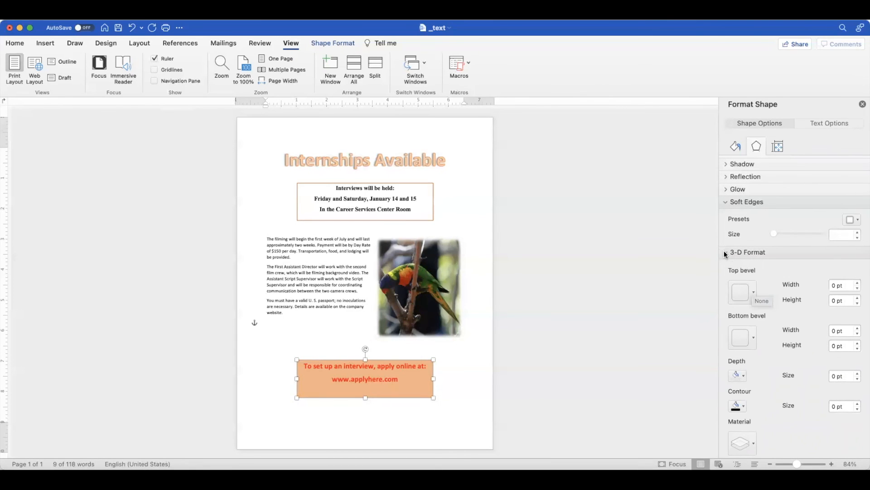
{"action": "left_click", "coordinate": [756, 328]}
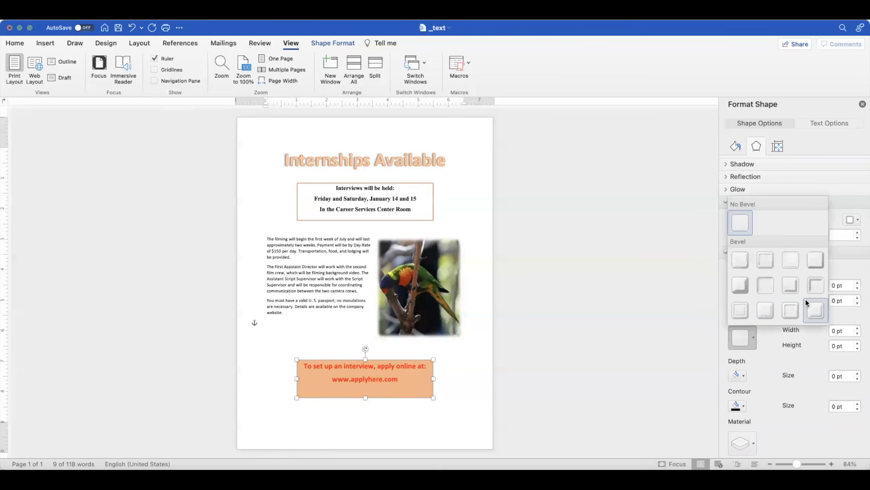
{"action": "left_click", "coordinate": [815, 260]}
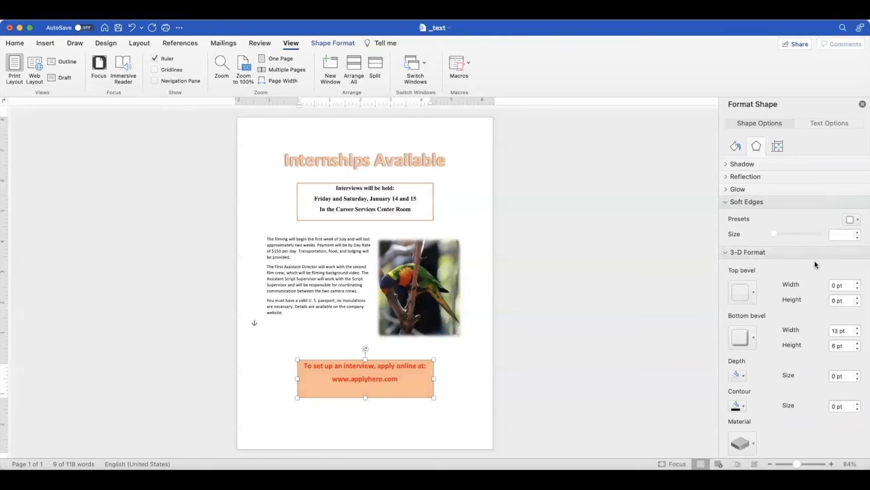
Apply the fourth preset as a text bottom bevel, 6.5 pt wide and 3 pt high, at the end of the last filming paragraph.
{"action": "left_click", "coordinate": [334, 316]}
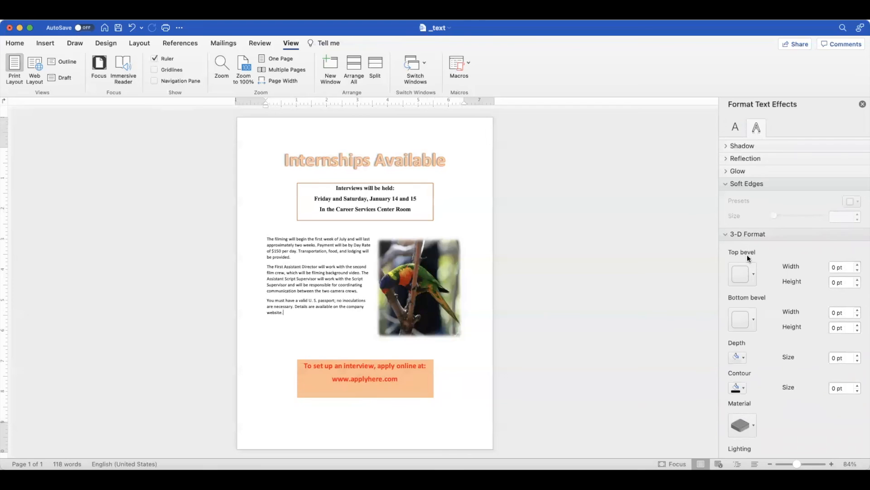
{"action": "left_click", "coordinate": [752, 317]}
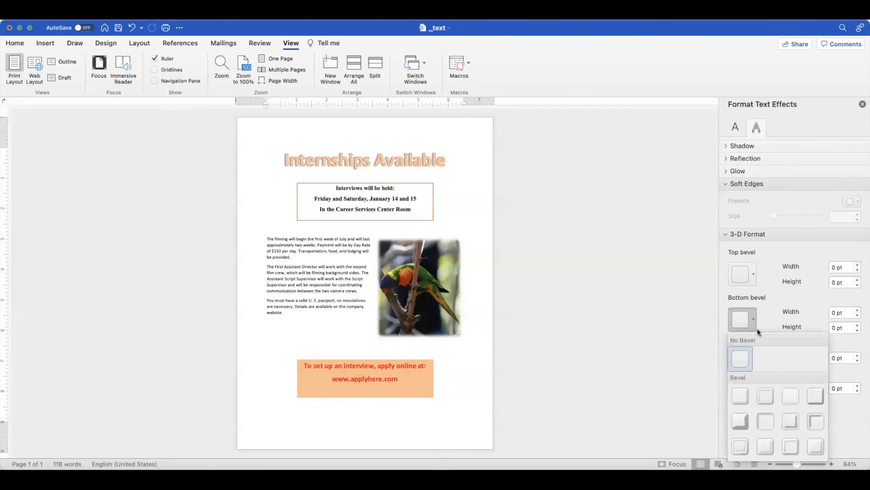
{"action": "left_click", "coordinate": [815, 399]}
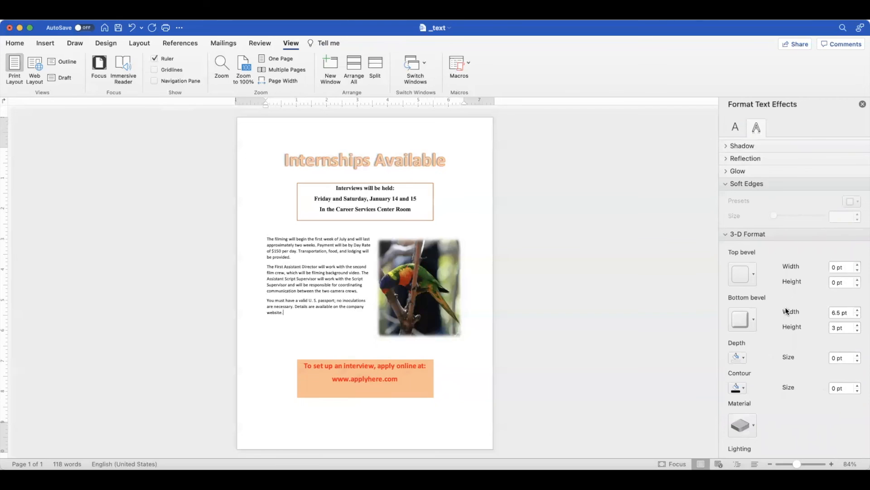
{"action": "scroll", "coordinate": [787, 313], "scroll_direction": "down", "scroll_amount": 2}
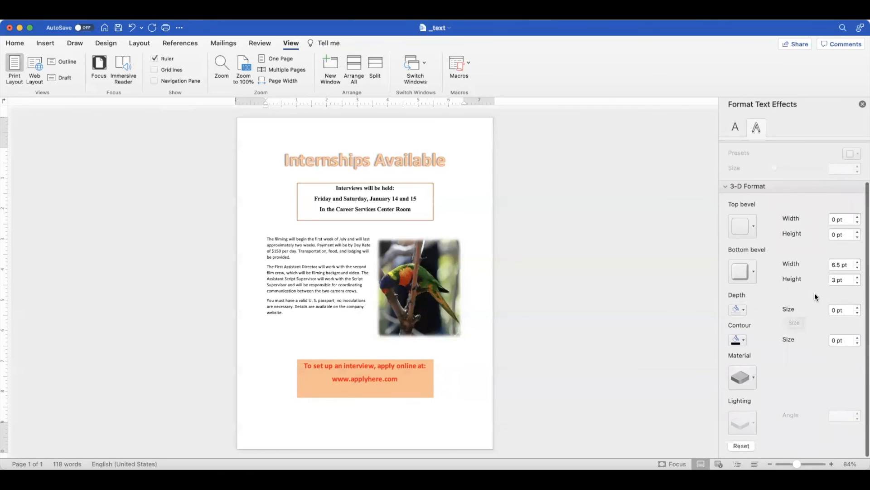
{"action": "left_click", "coordinate": [622, 315]}
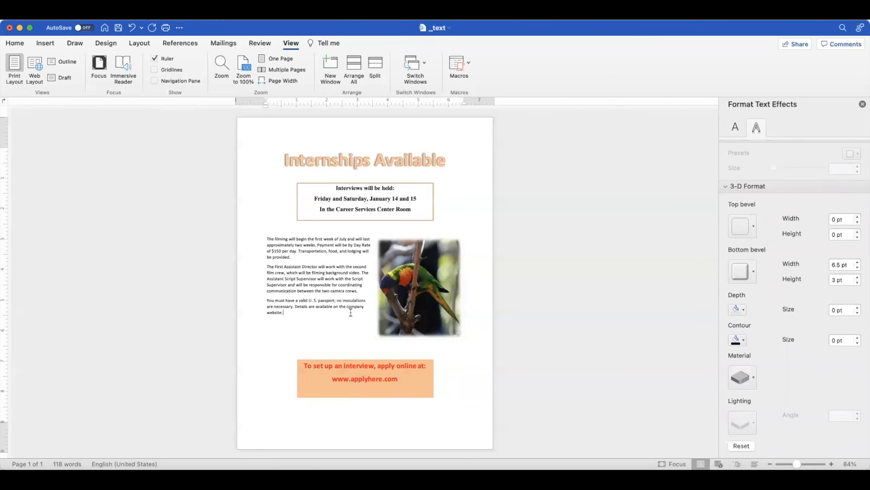